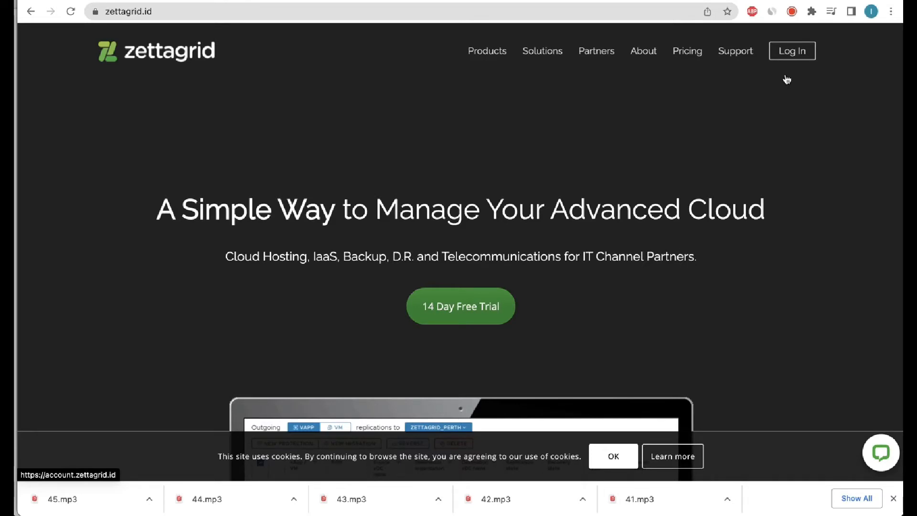
Log in to the Zettagrid portal and enter Cloud Director through the DC_1139251 service's Manage menu.
{"action": "left_click", "coordinate": [792, 57]}
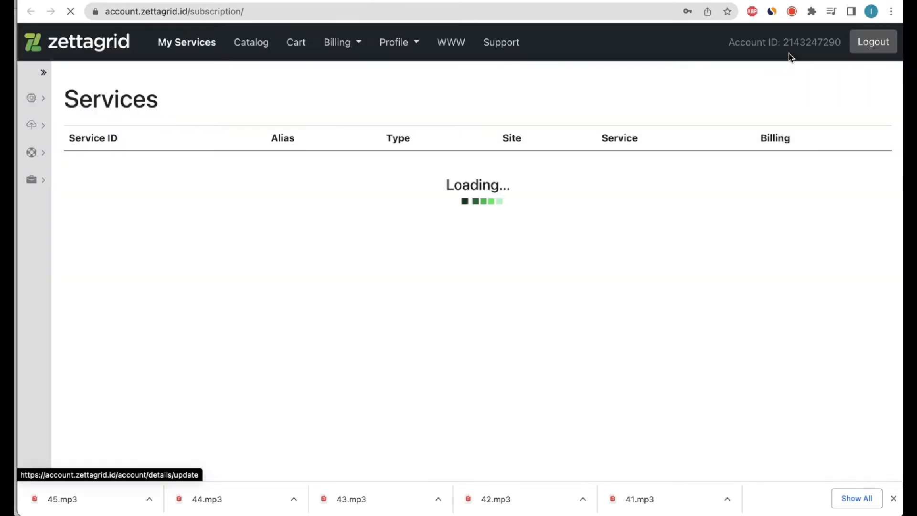
{"action": "left_click", "coordinate": [89, 214]}
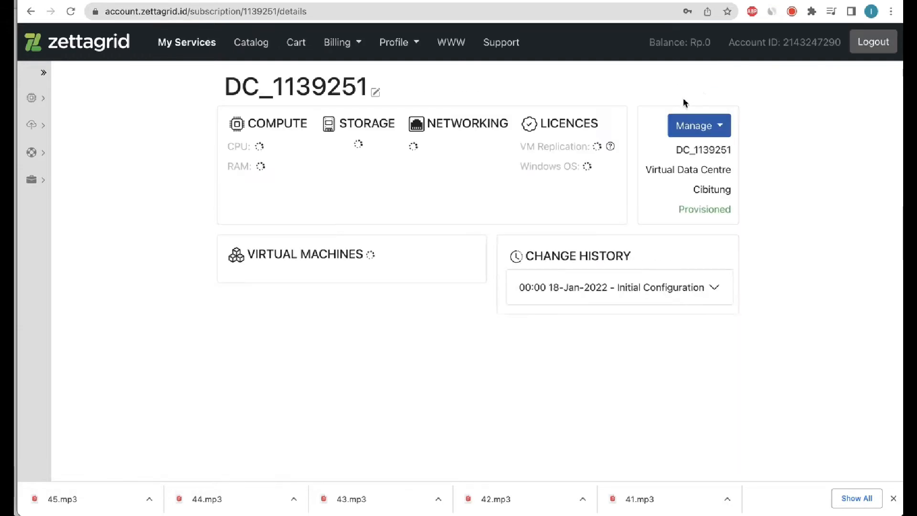
{"action": "left_click", "coordinate": [778, 127]}
{"action": "left_click", "coordinate": [764, 158]}
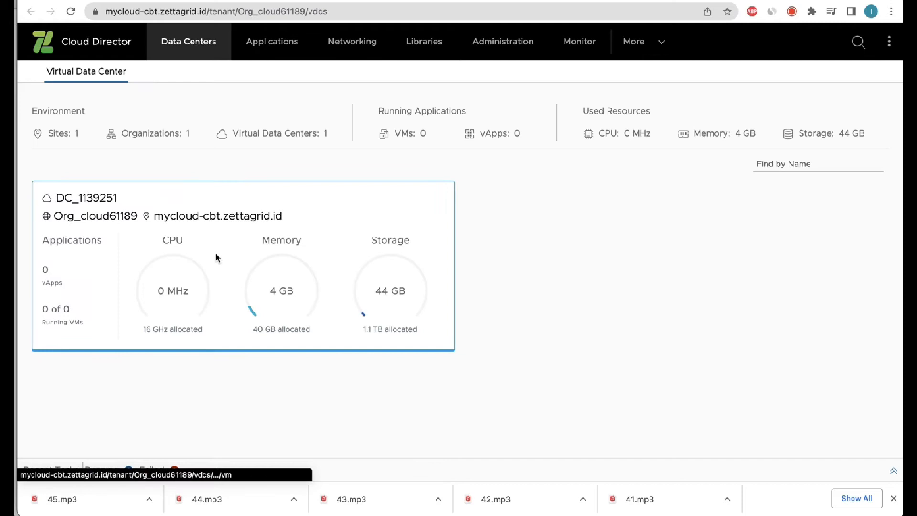
In DC_1139251, create a VM named 'server' from the Windows Server 2019 Standard Desktop template.
{"action": "left_click", "coordinate": [222, 253]}
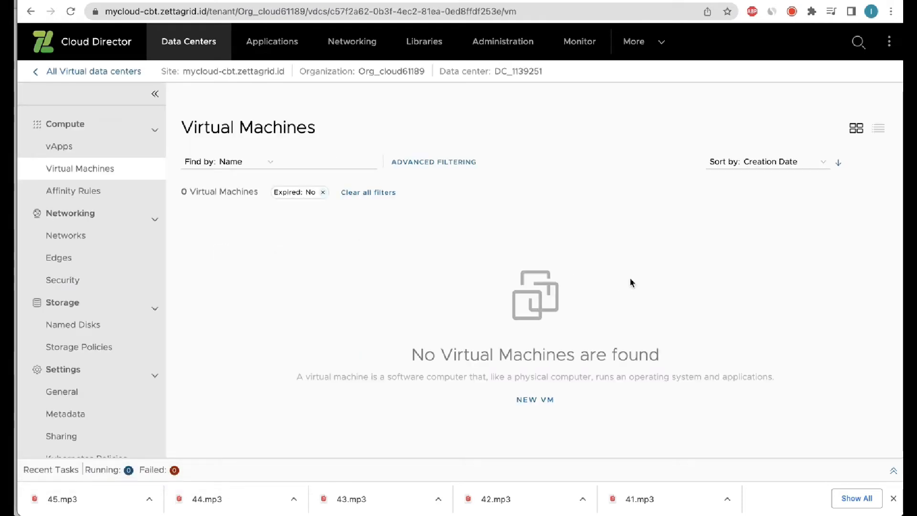
{"action": "left_click", "coordinate": [538, 402]}
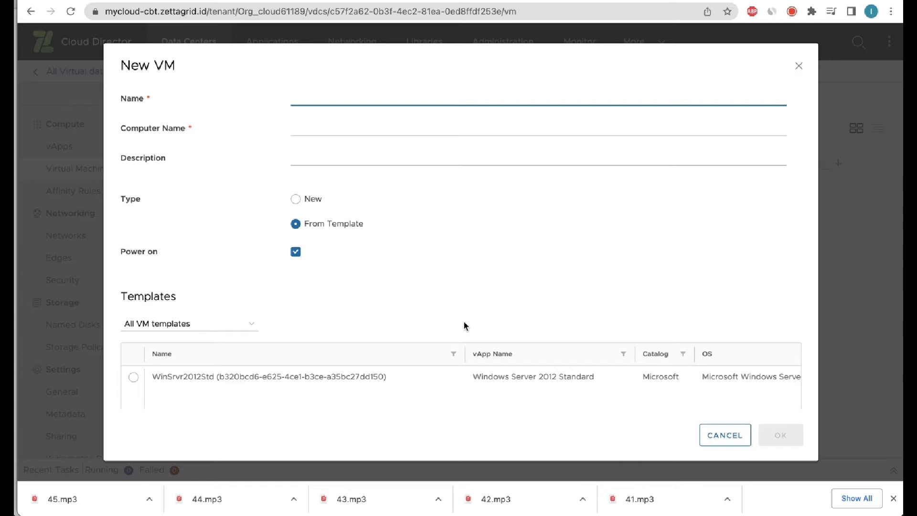
{"action": "type", "text": "ser"}
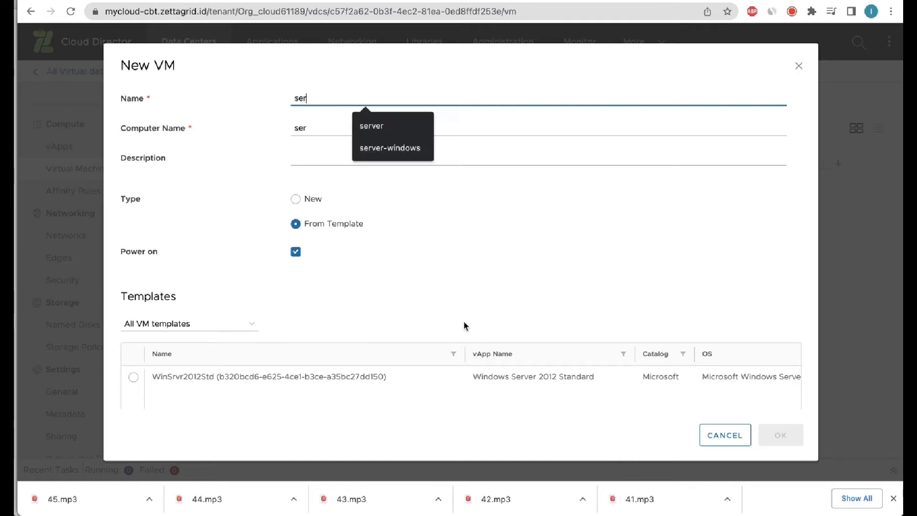
{"action": "type", "text": "ver"}
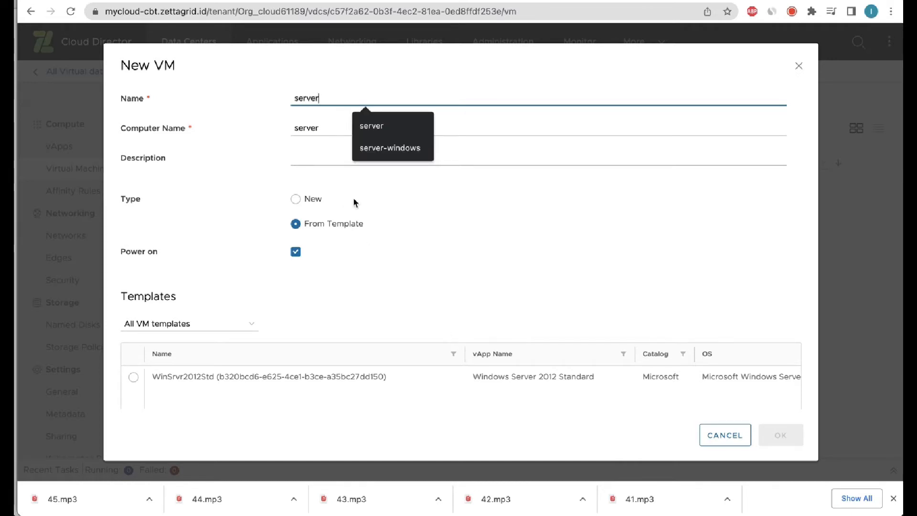
{"action": "scroll", "coordinate": [381, 331], "scroll_direction": "down", "scroll_amount": 3}
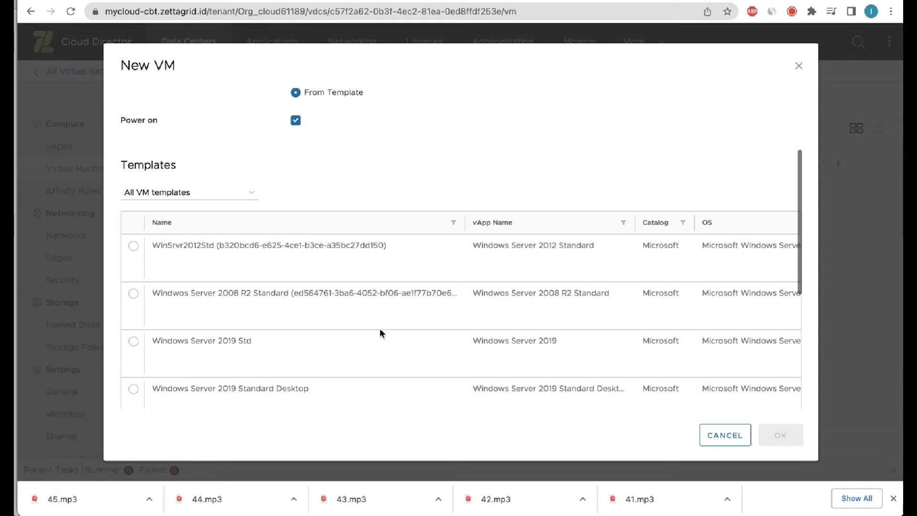
{"action": "scroll", "coordinate": [381, 331], "scroll_direction": "down", "scroll_amount": 5}
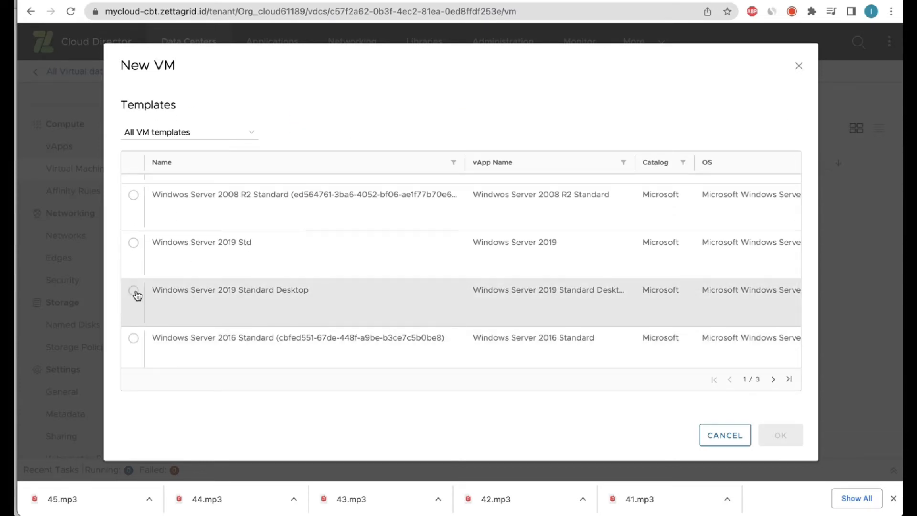
{"action": "left_click", "coordinate": [137, 293]}
{"action": "left_click", "coordinate": [776, 435]}
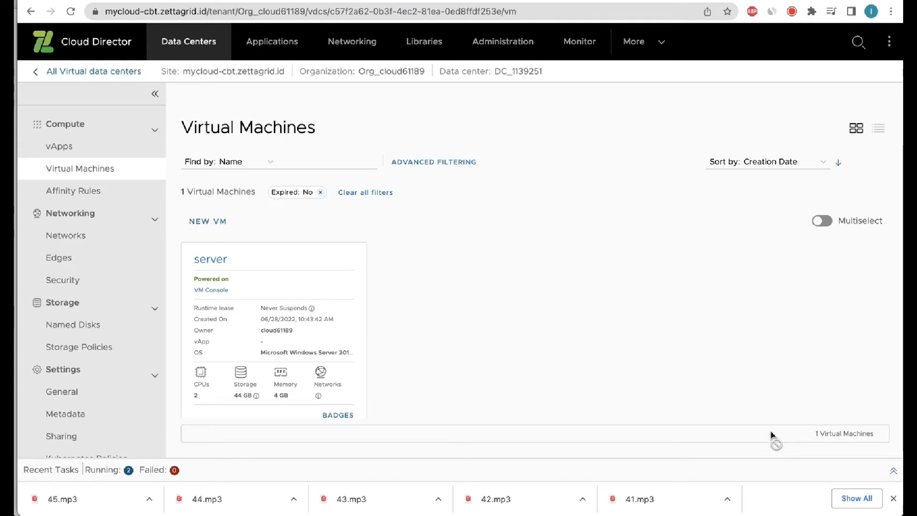
Launch the web console from the server VM's details page.
{"action": "scroll", "coordinate": [579, 411], "scroll_direction": "down", "scroll_amount": 2}
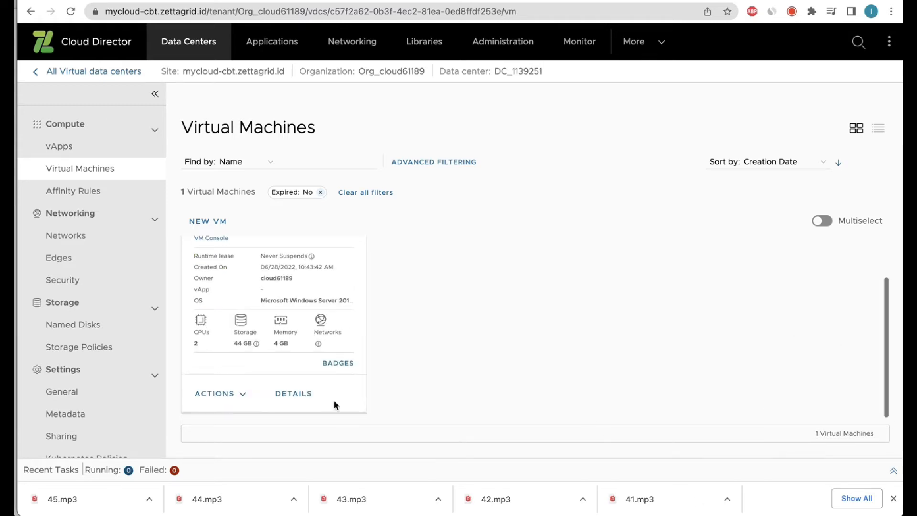
{"action": "left_click", "coordinate": [295, 401]}
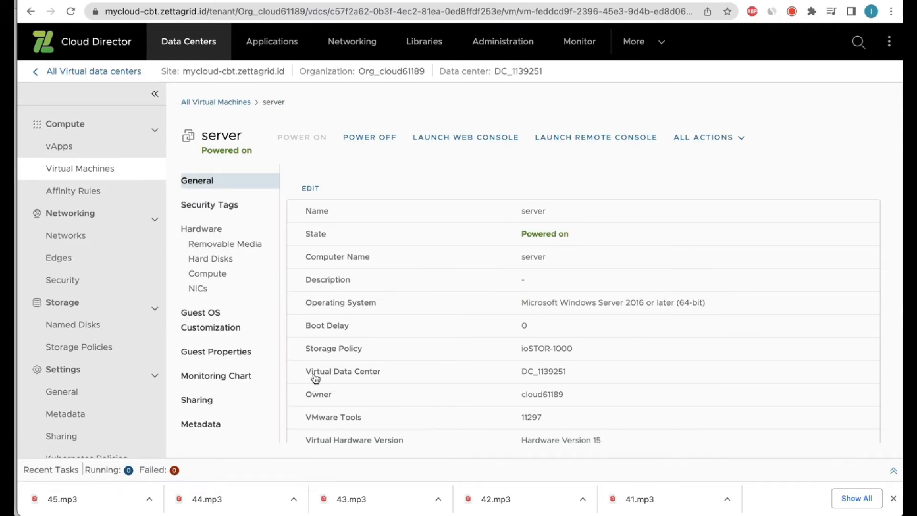
{"action": "left_click", "coordinate": [452, 138]}
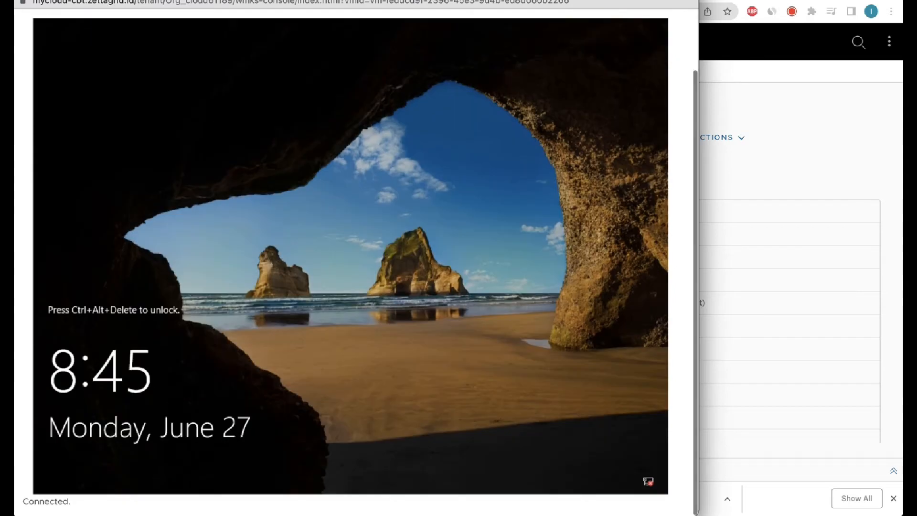
At the console sign-in, enter and confirm a new Administrator password, then log in.
{"action": "scroll", "coordinate": [241, 33], "scroll_direction": "up", "scroll_amount": 2}
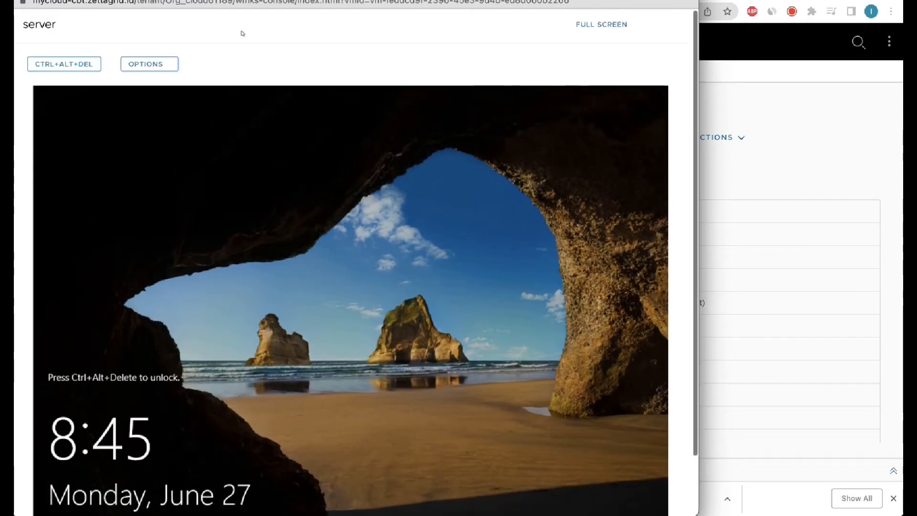
{"action": "left_click", "coordinate": [90, 73]}
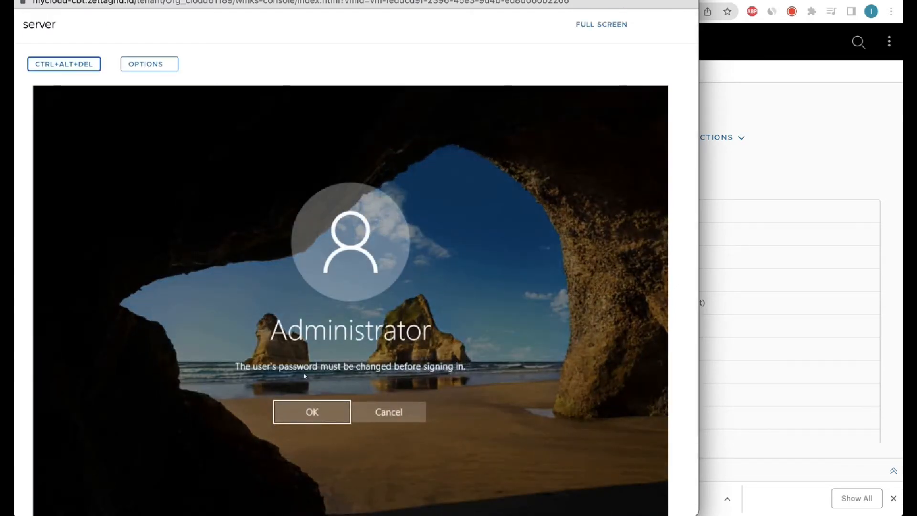
{"action": "left_click", "coordinate": [313, 404]}
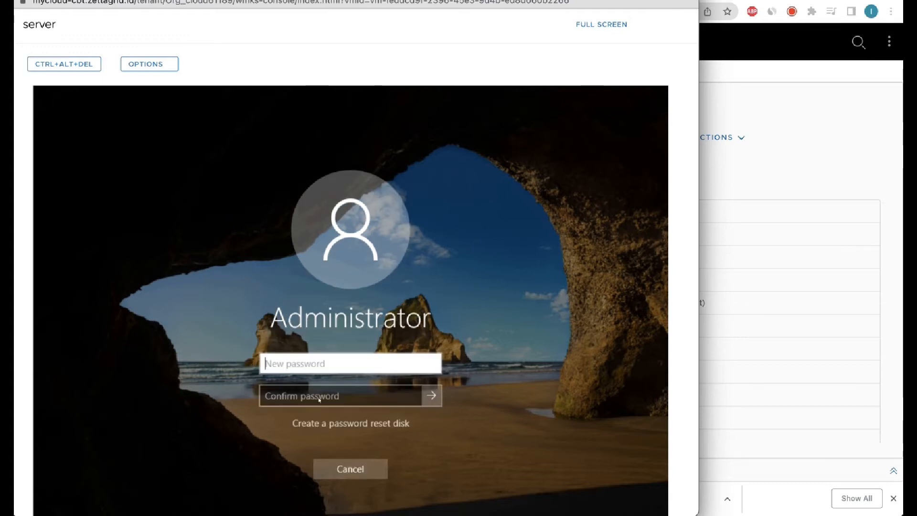
{"action": "type", "text": "********"}
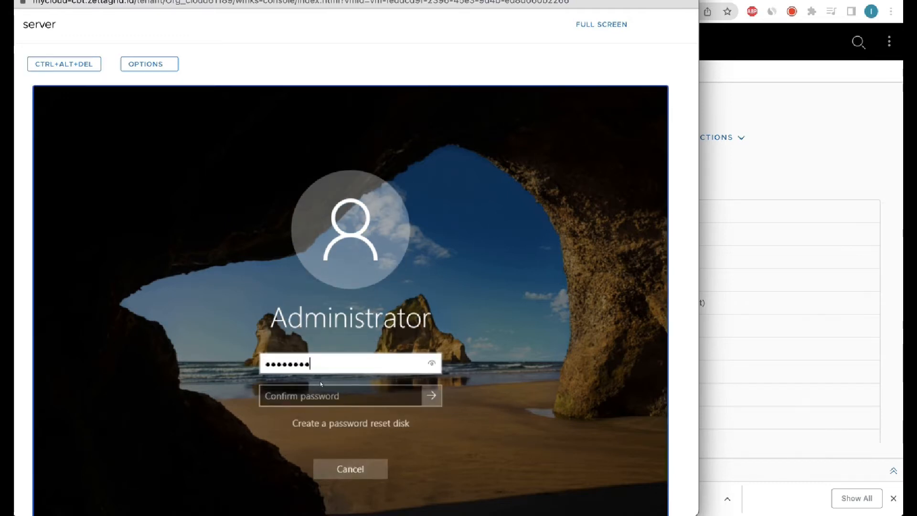
{"action": "key", "text": "Tab"}
{"action": "type", "text": "************"}
{"action": "left_click", "coordinate": [431, 396]}
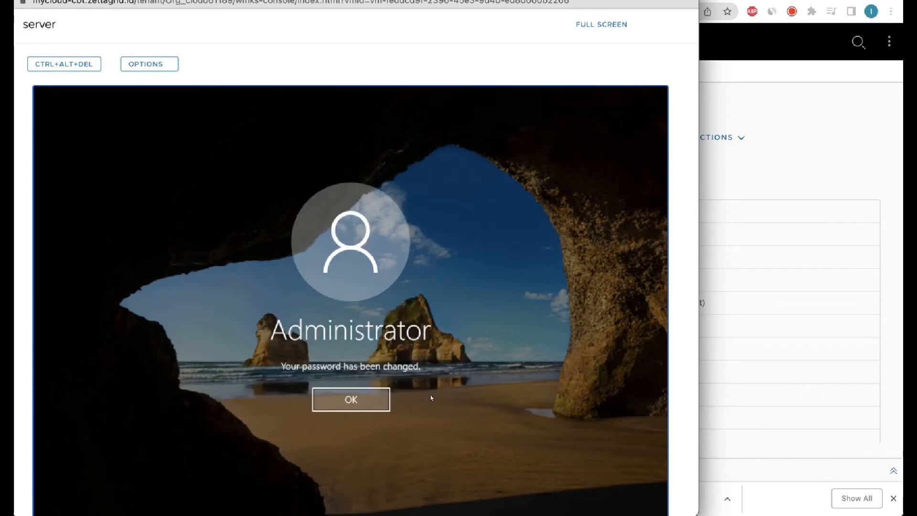
{"action": "left_click", "coordinate": [365, 402]}
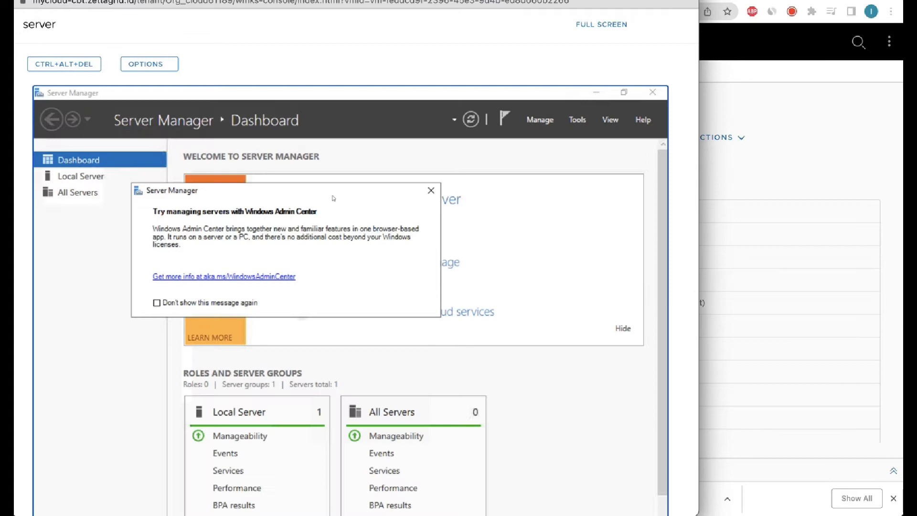
{"action": "left_click", "coordinate": [431, 190]}
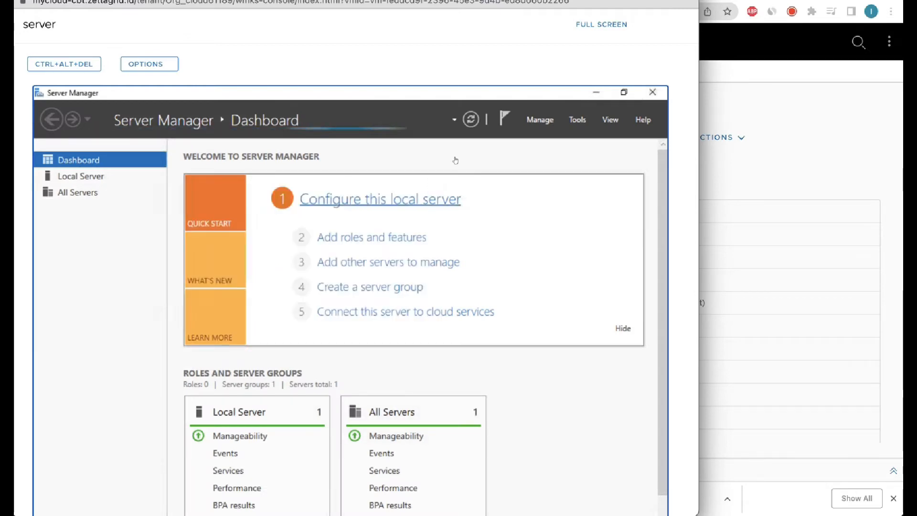
{"action": "scroll", "coordinate": [675, 144], "scroll_direction": "down", "scroll_amount": 2}
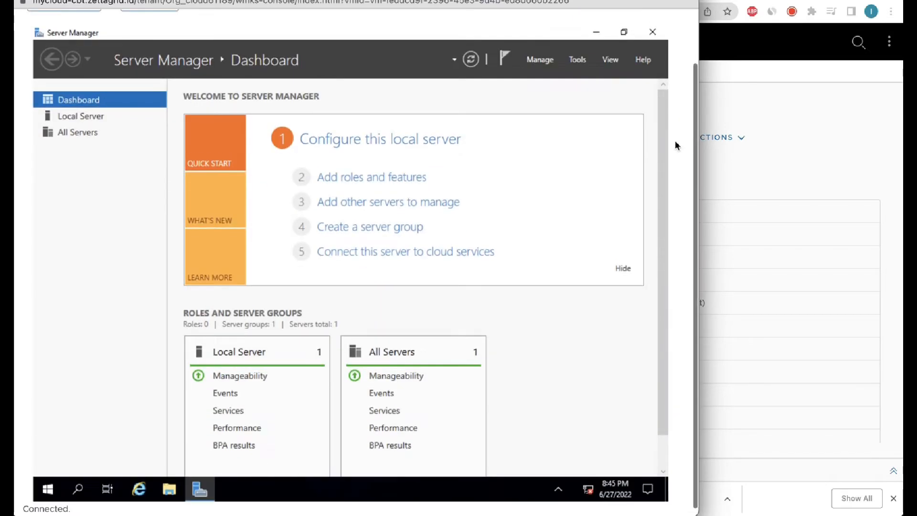
{"action": "scroll", "coordinate": [489, 232], "scroll_direction": "down", "scroll_amount": 1}
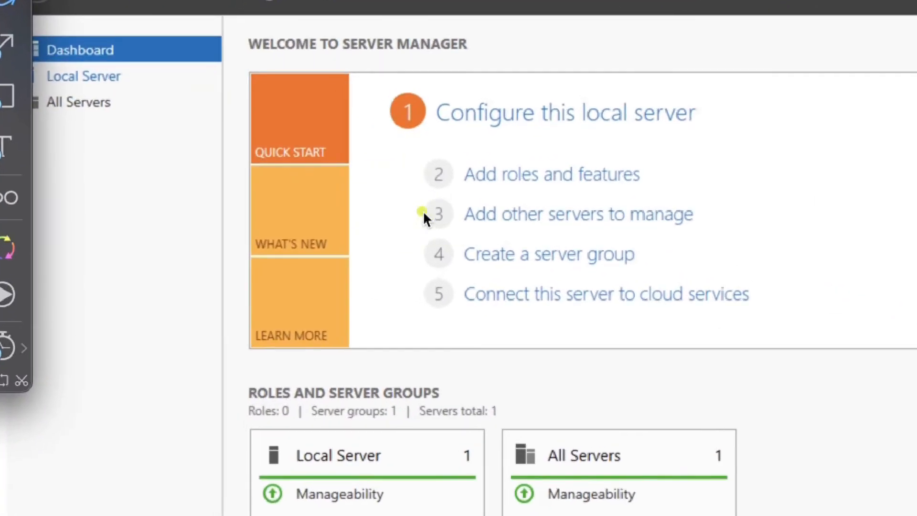
{"action": "left_click_drag", "start_coordinate": [293, 194], "coordinate": [113, 123]}
{"action": "mouse_move", "coordinate": [143, 83]}
{"action": "left_mouse_down"}
{"action": "mouse_move", "coordinate": [143, 66]}
{"action": "mouse_move", "coordinate": [130, 86]}
{"action": "left_mouse_up"}
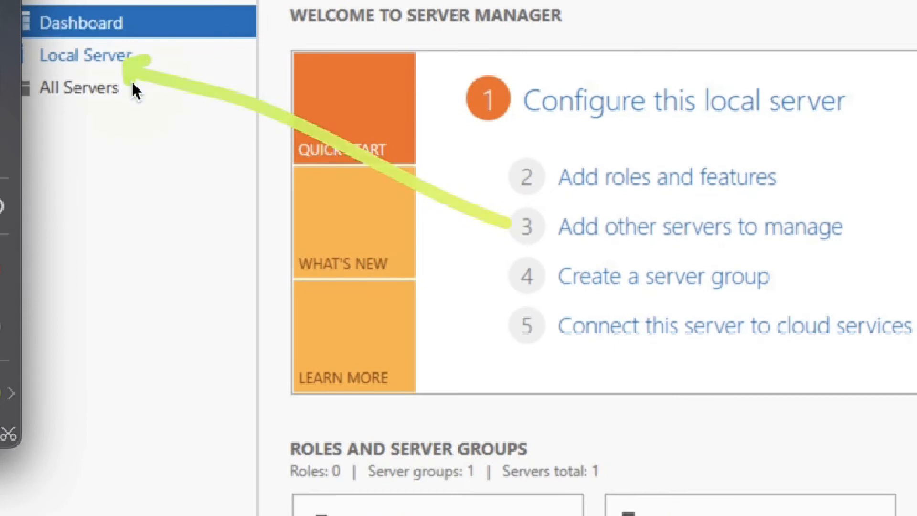
{"action": "key", "text": "Escape"}
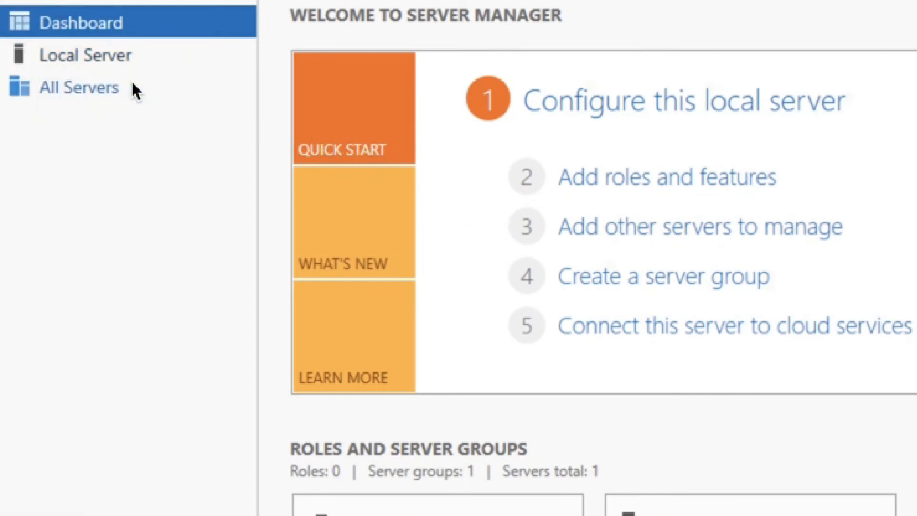
{"action": "left_click", "coordinate": [115, 62]}
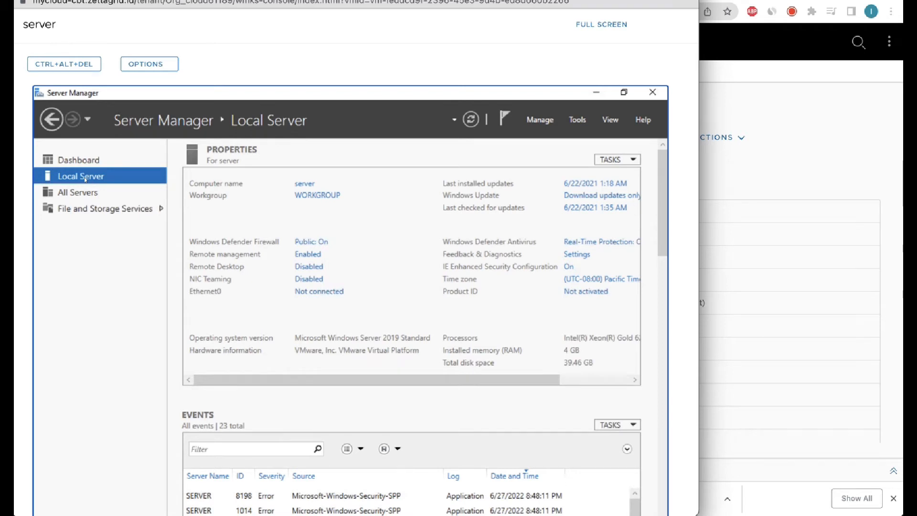
{"action": "key", "text": "alt+Tab"}
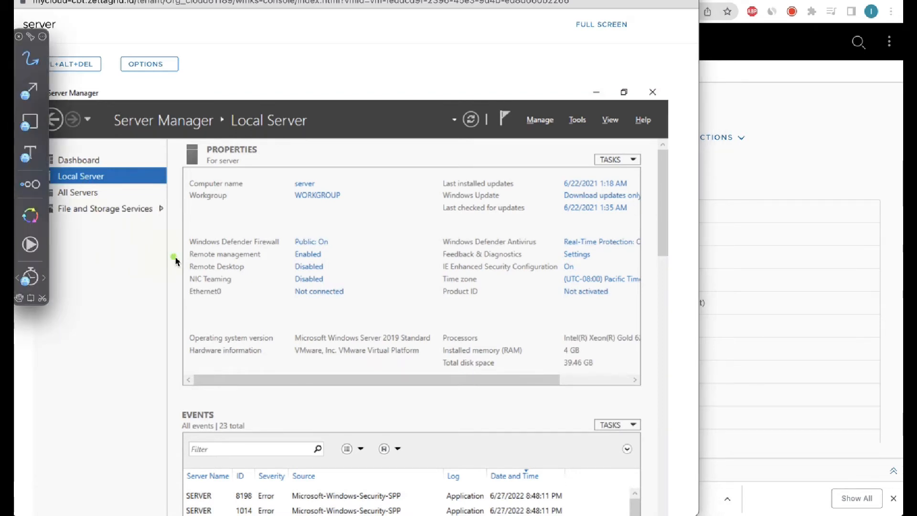
{"action": "left_click_drag", "start_coordinate": [189, 258], "coordinate": [202, 259]}
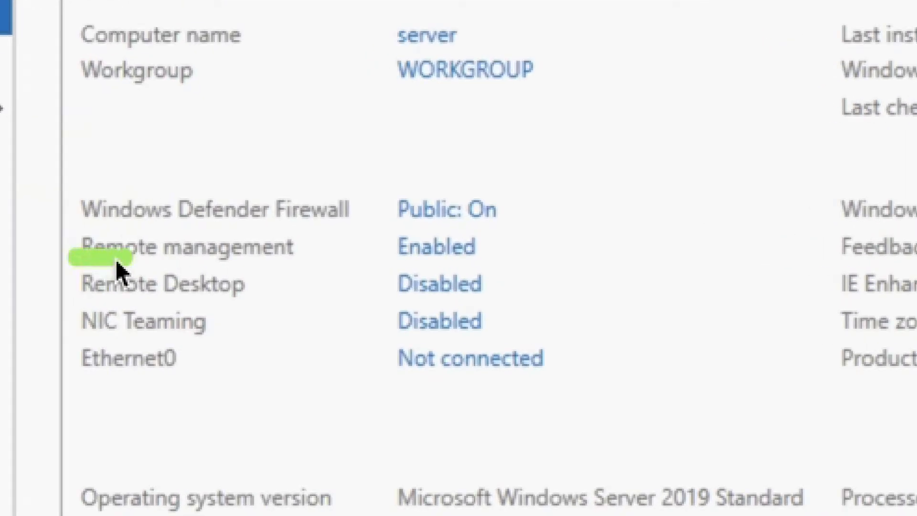
{"action": "mouse_move", "coordinate": [117, 262]}
{"action": "left_mouse_down"}
{"action": "mouse_move", "coordinate": [239, 263]}
{"action": "mouse_move", "coordinate": [373, 280]}
{"action": "mouse_move", "coordinate": [450, 266]}
{"action": "mouse_move", "coordinate": [512, 282]}
{"action": "mouse_move", "coordinate": [455, 317]}
{"action": "mouse_move", "coordinate": [225, 303]}
{"action": "mouse_move", "coordinate": [123, 308]}
{"action": "mouse_move", "coordinate": [76, 265]}
{"action": "left_mouse_up"}
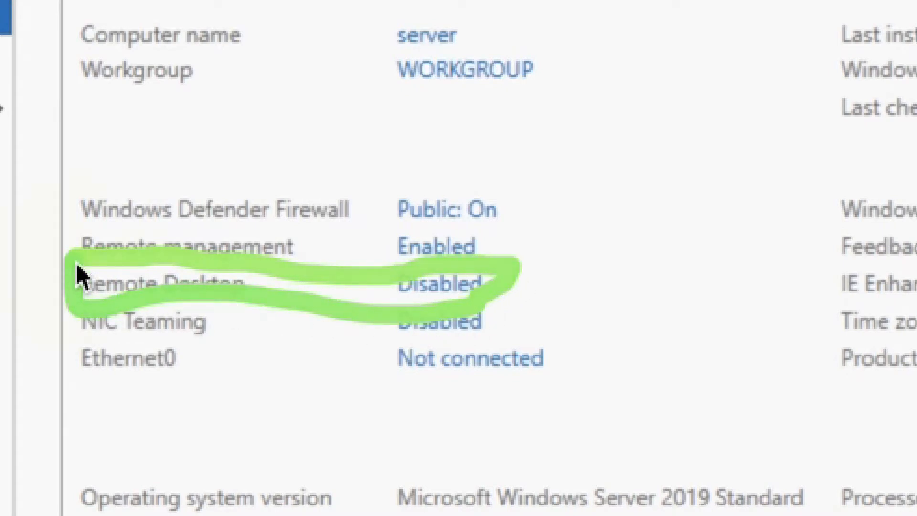
{"action": "key", "text": "Escape"}
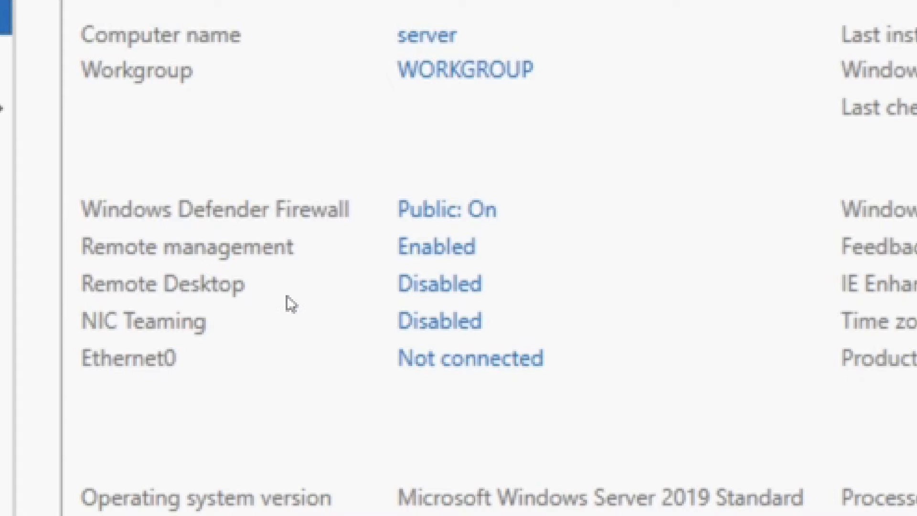
{"action": "left_click_drag", "start_coordinate": [287, 297], "coordinate": [390, 293]}
{"action": "key", "text": "Escape"}
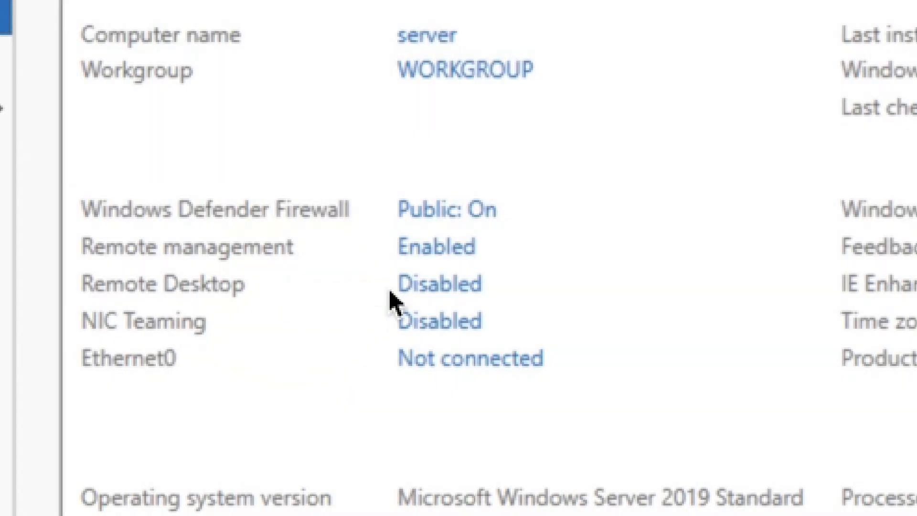
Enable 'Allow remote connections to this computer', accept the firewall exception, and apply the change.
{"action": "left_click", "coordinate": [430, 287]}
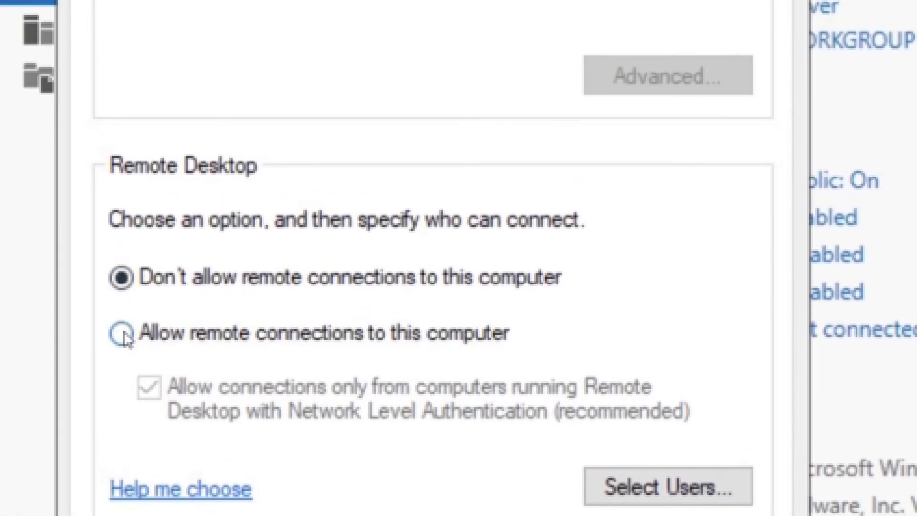
{"action": "left_click", "coordinate": [121, 262]}
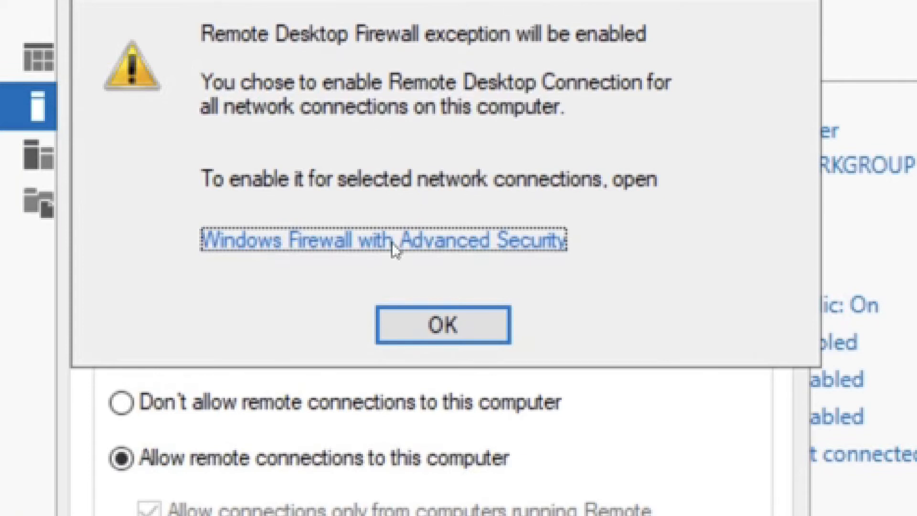
{"action": "left_click", "coordinate": [412, 323]}
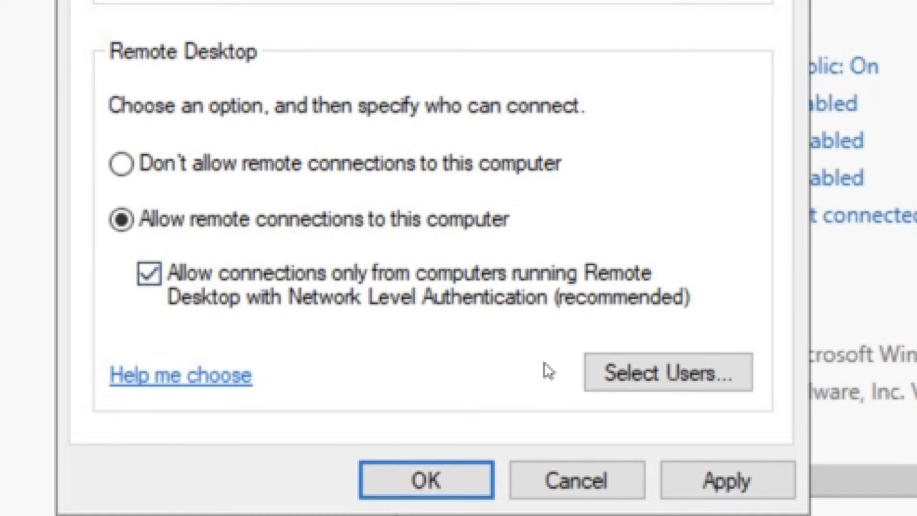
{"action": "left_click", "coordinate": [710, 484]}
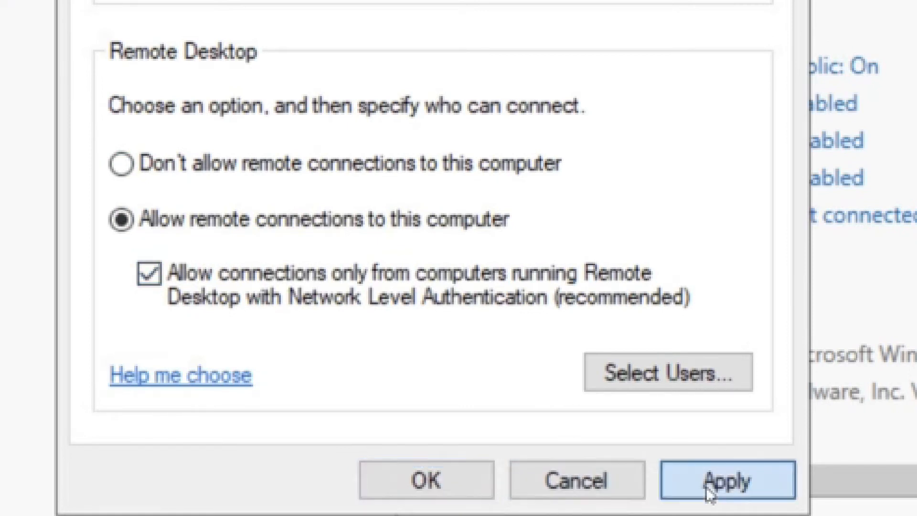
{"action": "left_click", "coordinate": [424, 473]}
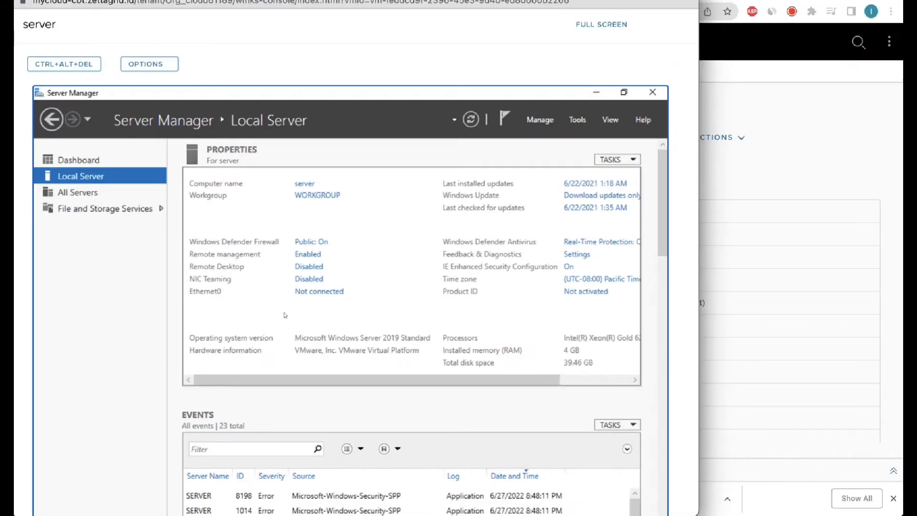
Refresh Server Manager so Remote Desktop shows Enabled, then close the web console.
{"action": "left_click_drag", "start_coordinate": [367, 273], "coordinate": [335, 271]}
{"action": "key", "text": "Escape"}
{"action": "key", "text": "ctrl+a"}
{"action": "left_click_drag", "start_coordinate": [422, 178], "coordinate": [464, 132]}
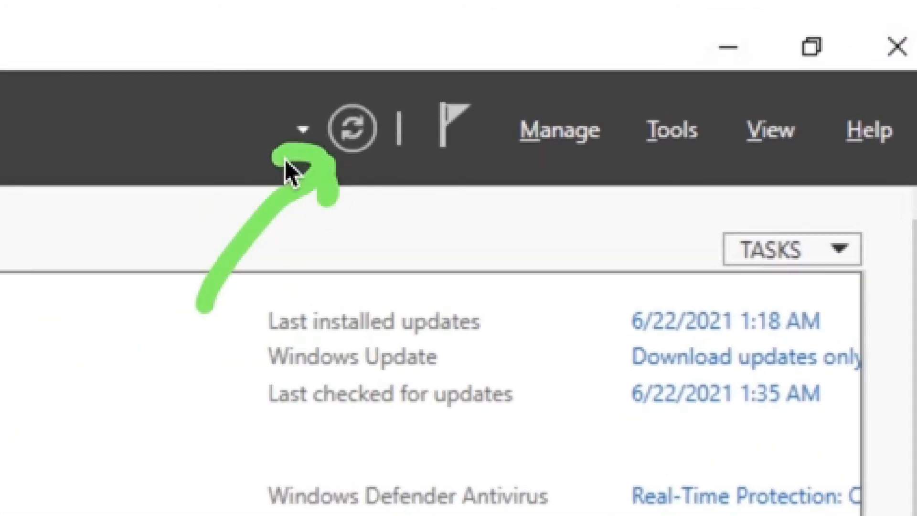
{"action": "key", "text": "Escape"}
{"action": "left_click", "coordinate": [352, 128]}
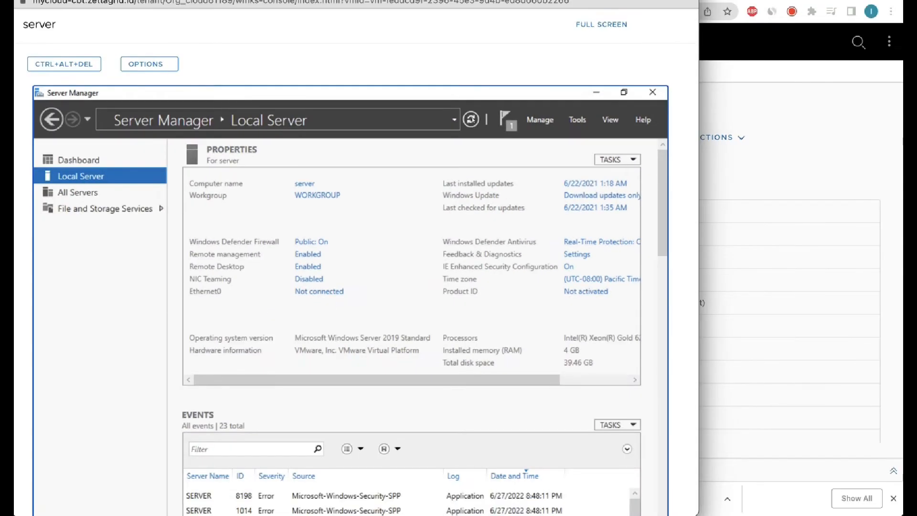
{"action": "key", "text": "ctrl+a"}
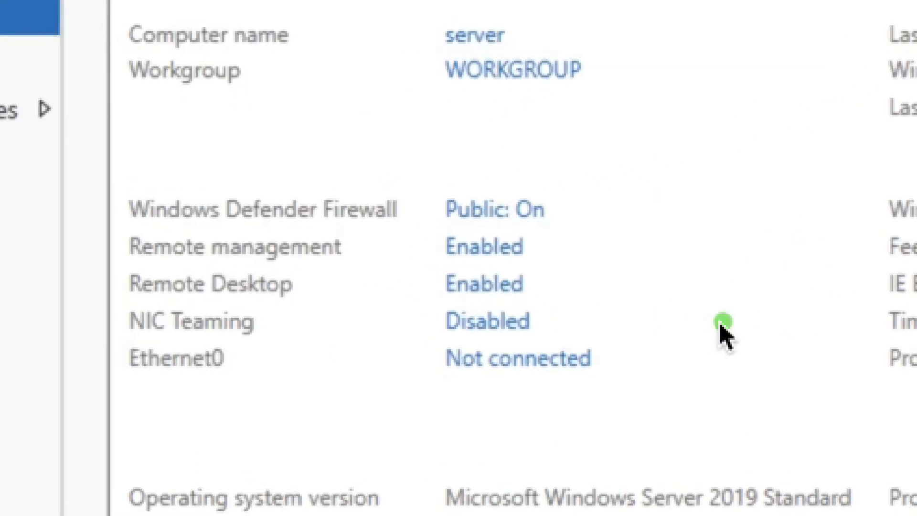
{"action": "mouse_move", "coordinate": [723, 324]}
{"action": "left_mouse_down"}
{"action": "mouse_move", "coordinate": [536, 289]}
{"action": "mouse_move", "coordinate": [538, 316]}
{"action": "mouse_move", "coordinate": [107, 340]}
{"action": "mouse_move", "coordinate": [276, 240]}
{"action": "mouse_move", "coordinate": [537, 282]}
{"action": "mouse_move", "coordinate": [535, 307]}
{"action": "left_mouse_up"}
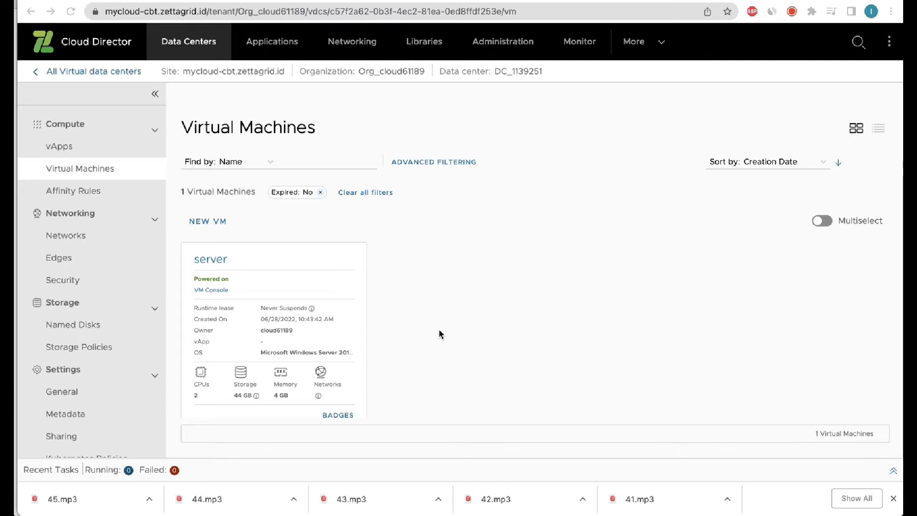
Verify the server VM's NIC address is 192.168.80.100, then go to the Edges list.
{"action": "scroll", "coordinate": [439, 333], "scroll_direction": "down", "scroll_amount": 2}
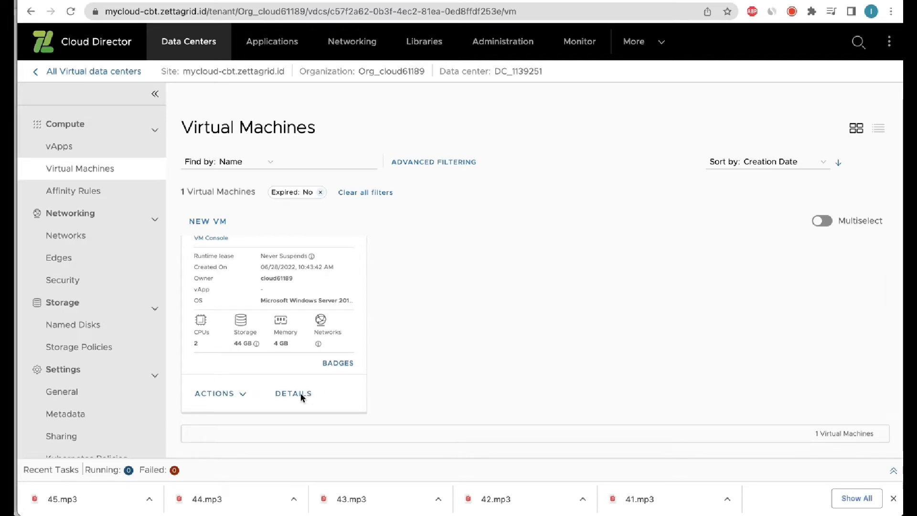
{"action": "left_click", "coordinate": [294, 396]}
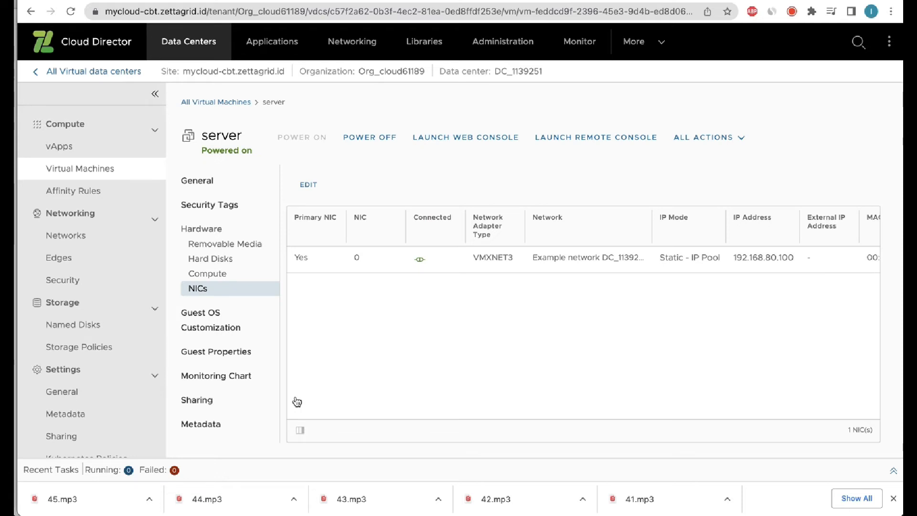
{"action": "key", "text": "ctrl+Tab"}
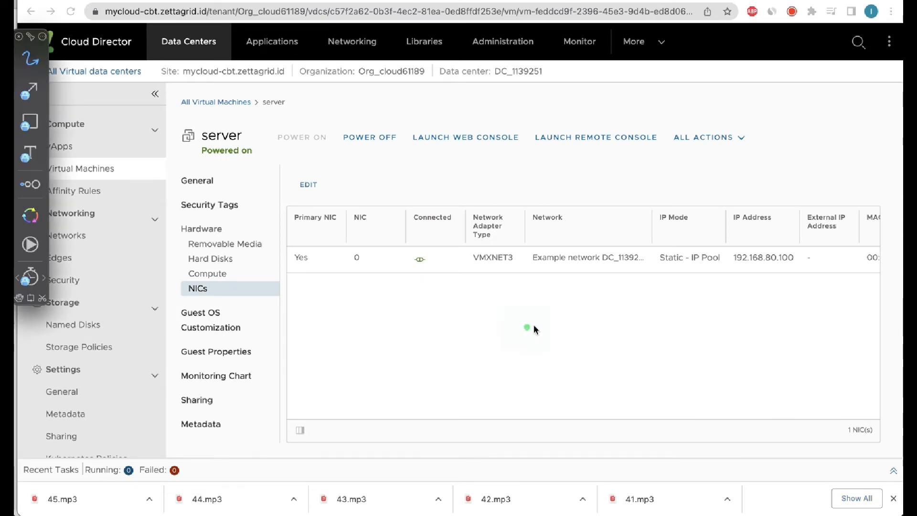
{"action": "mouse_move", "coordinate": [510, 254]}
{"action": "left_mouse_down"}
{"action": "mouse_move", "coordinate": [799, 277]}
{"action": "mouse_move", "coordinate": [635, 211]}
{"action": "mouse_move", "coordinate": [502, 233]}
{"action": "left_mouse_up"}
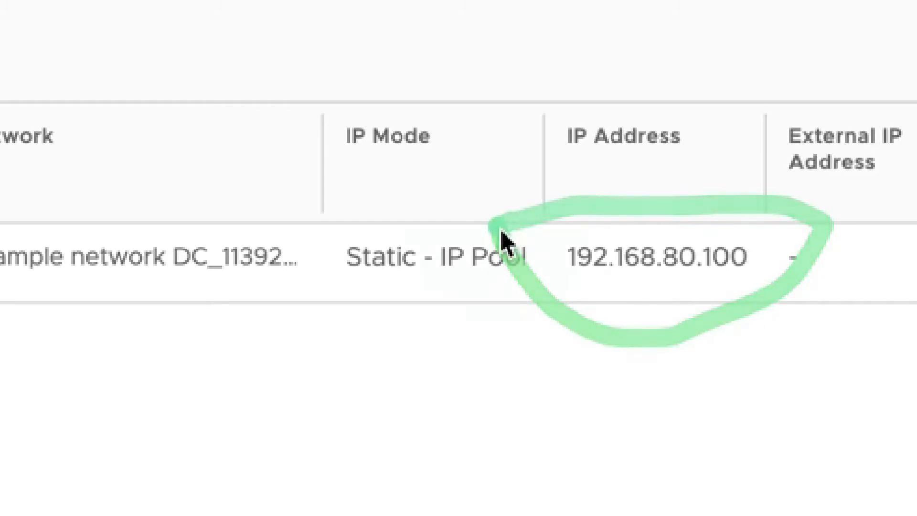
{"action": "key", "text": "Escape"}
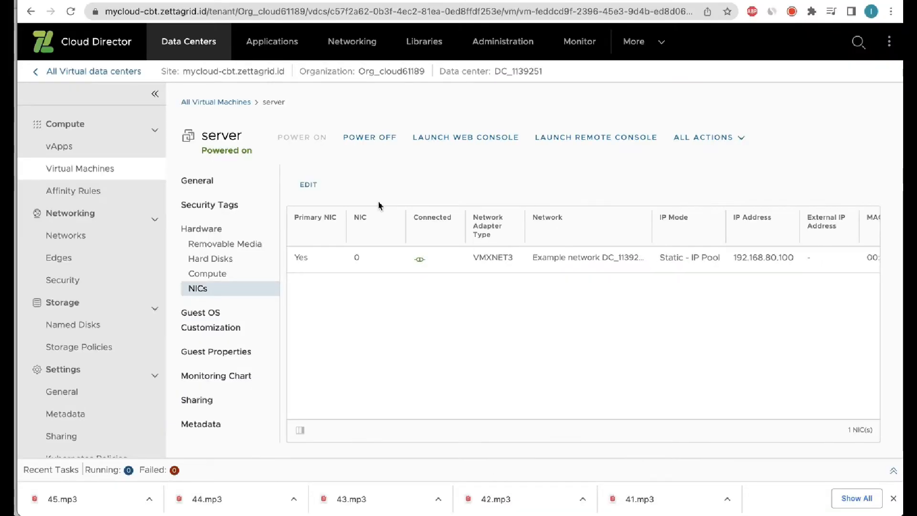
{"action": "key", "text": "ctrl+Tab"}
{"action": "left_click_drag", "start_coordinate": [272, 272], "coordinate": [92, 263]}
{"action": "key", "text": "Escape"}
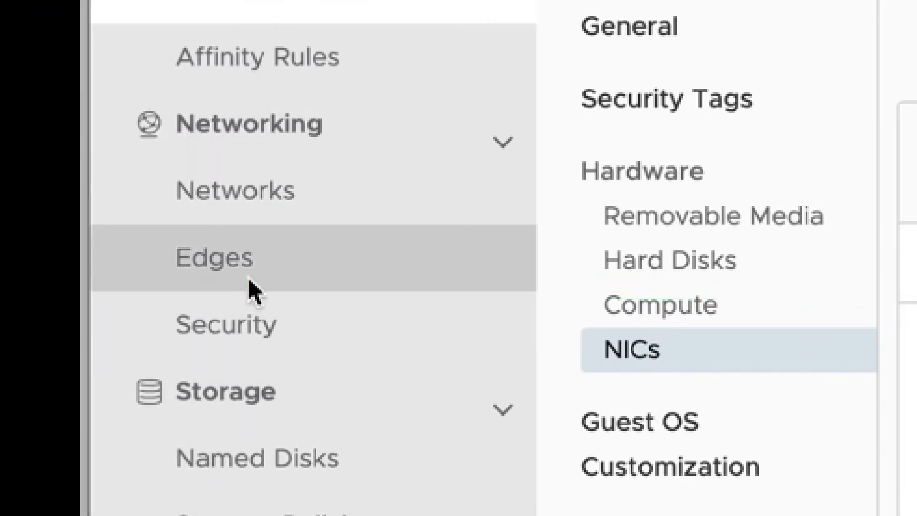
{"action": "left_click", "coordinate": [229, 280]}
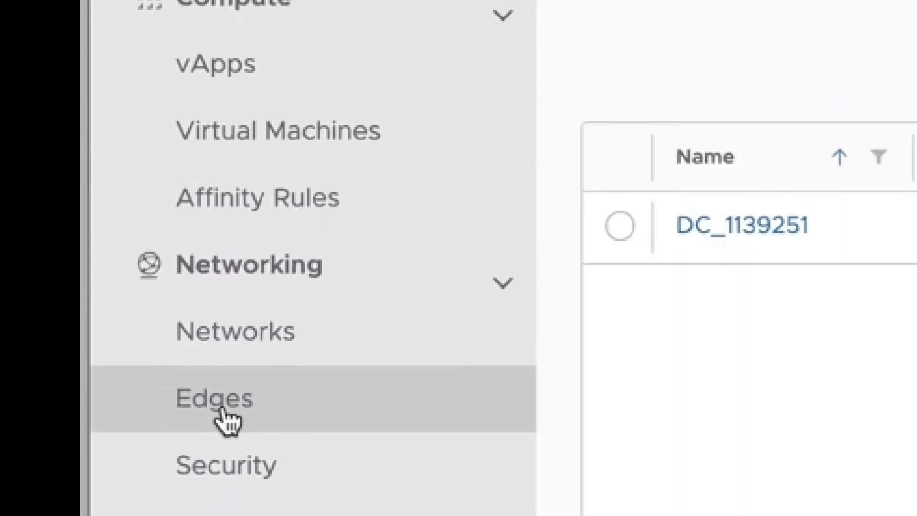
Open the Firewall Rules in the DC_1139251 edge gateway's Services dialog.
{"action": "left_click", "coordinate": [783, 421]}
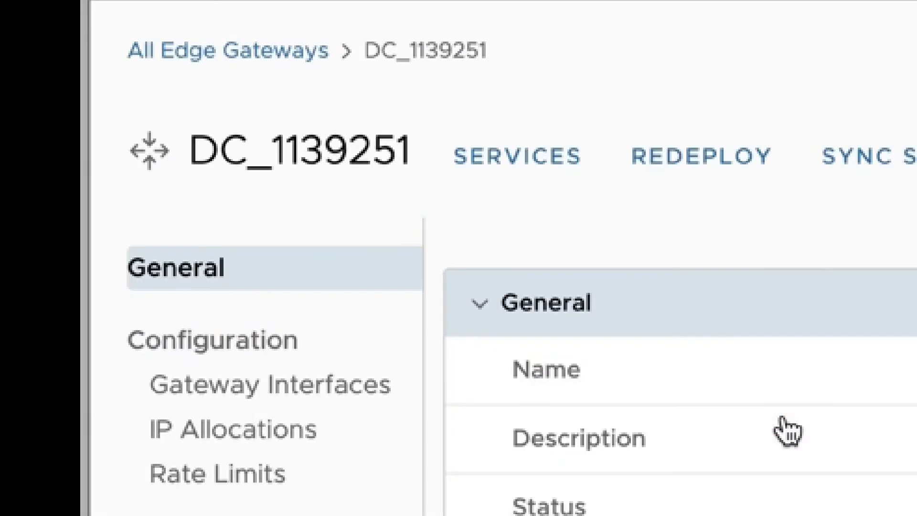
{"action": "key", "text": "ctrl+Tab"}
{"action": "mouse_move", "coordinate": [770, 406]}
{"action": "left_mouse_down"}
{"action": "mouse_move", "coordinate": [563, 201]}
{"action": "mouse_move", "coordinate": [596, 200]}
{"action": "mouse_move", "coordinate": [530, 184]}
{"action": "left_mouse_up"}
{"action": "key", "text": "ctrl+Tab"}
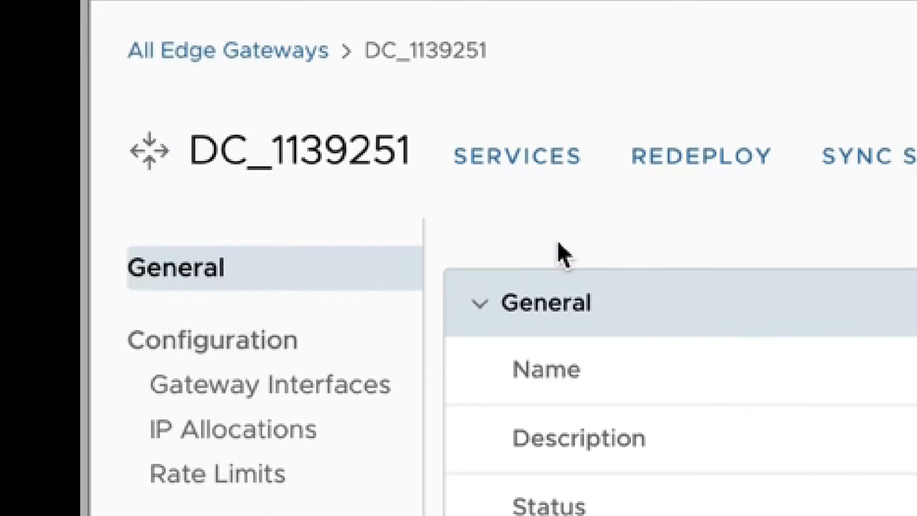
{"action": "left_click", "coordinate": [506, 177]}
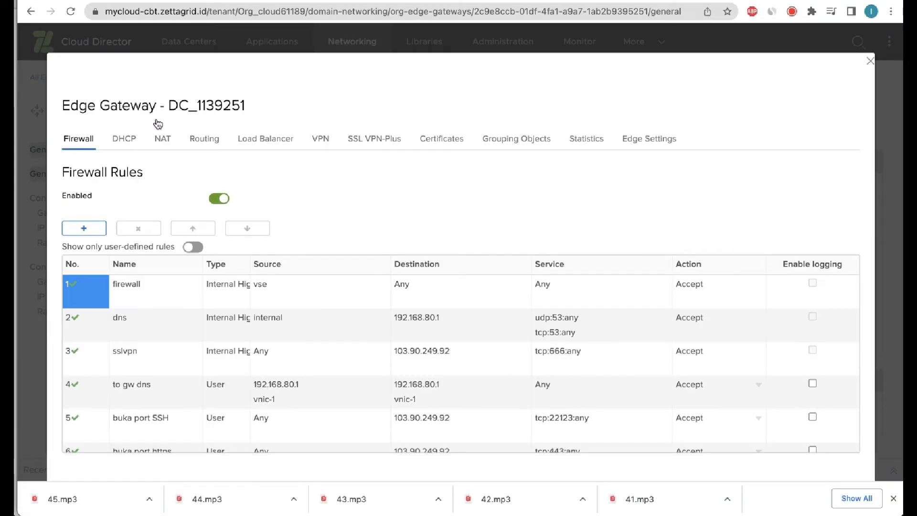
Add a new firewall rule named RDP, leaving its source as Any.
{"action": "key", "text": "ctrl+Tab"}
{"action": "mouse_move", "coordinate": [63, 127]}
{"action": "left_mouse_down"}
{"action": "mouse_move", "coordinate": [106, 157]}
{"action": "mouse_move", "coordinate": [52, 141]}
{"action": "mouse_move", "coordinate": [71, 125]}
{"action": "left_mouse_up"}
{"action": "mouse_move", "coordinate": [154, 126]}
{"action": "left_mouse_down"}
{"action": "mouse_move", "coordinate": [181, 155]}
{"action": "mouse_move", "coordinate": [155, 133]}
{"action": "left_mouse_up"}
{"action": "key", "text": "Escape"}
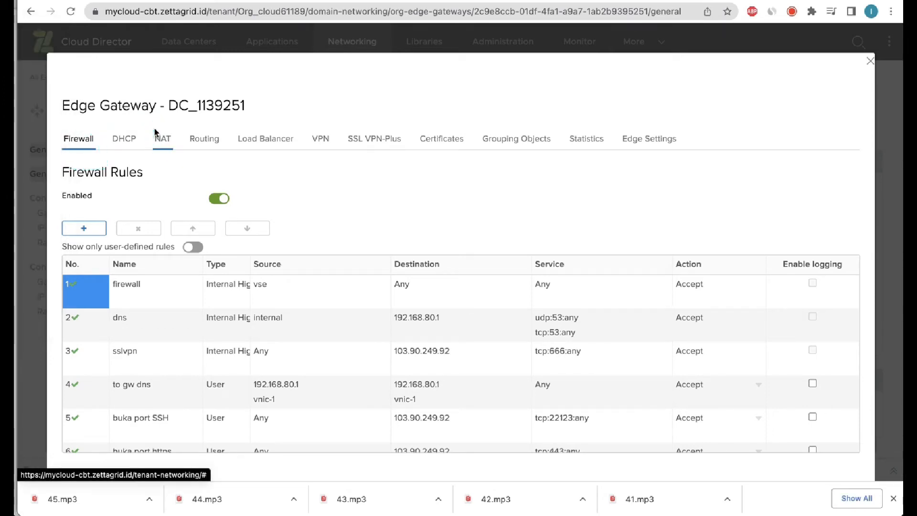
{"action": "left_click", "coordinate": [84, 229]}
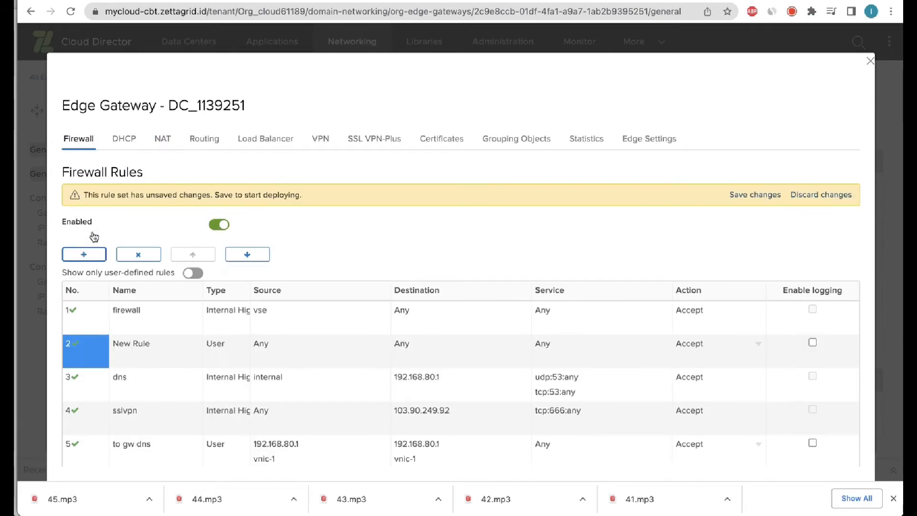
{"action": "key", "text": "alt+Tab"}
{"action": "mouse_move", "coordinate": [71, 330]}
{"action": "left_mouse_down"}
{"action": "mouse_move", "coordinate": [179, 364]}
{"action": "mouse_move", "coordinate": [57, 366]}
{"action": "mouse_move", "coordinate": [66, 327]}
{"action": "left_mouse_up"}
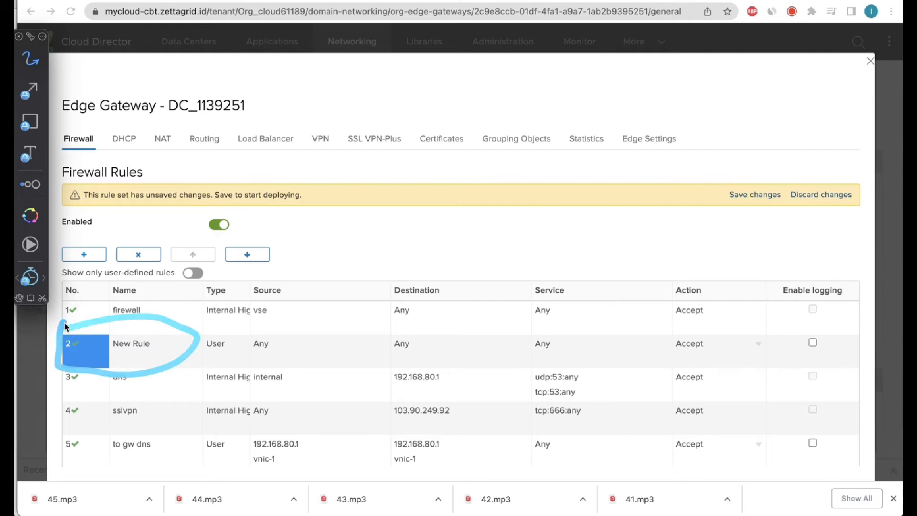
{"action": "key", "text": "Escape"}
{"action": "left_click", "coordinate": [133, 348]}
{"action": "type", "text": "RDP"}
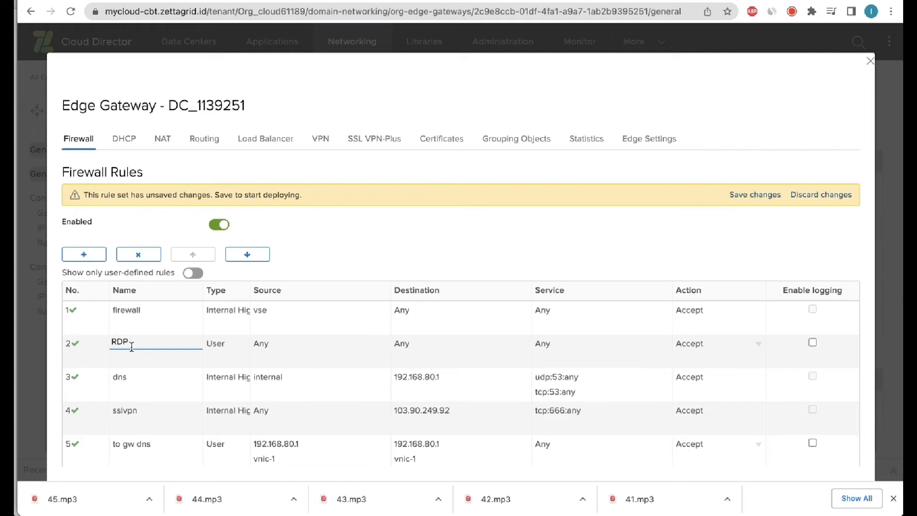
{"action": "mouse_move", "coordinate": [255, 350]}
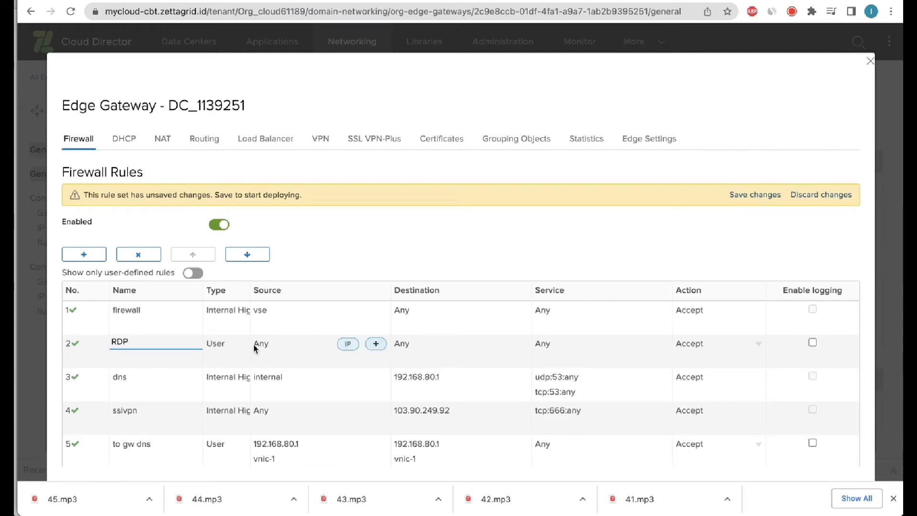
{"action": "left_click", "coordinate": [255, 350]}
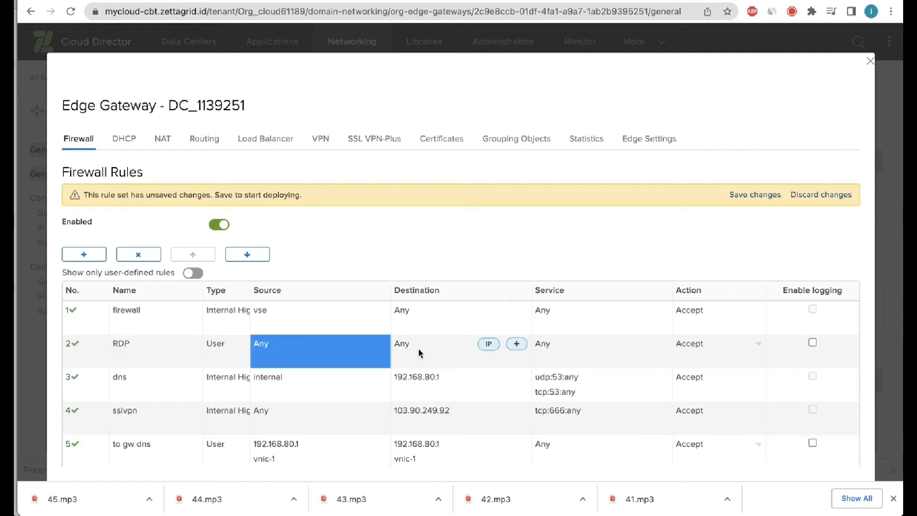
Set the RDP rule's destination IP to 103.90.249.92.
{"action": "left_click", "coordinate": [495, 348]}
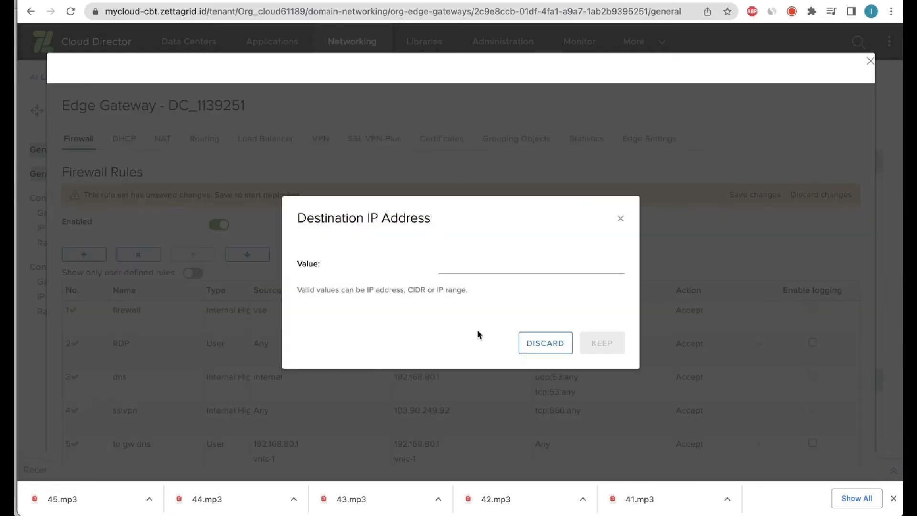
{"action": "left_click", "coordinate": [455, 270]}
{"action": "type", "text": "10"}
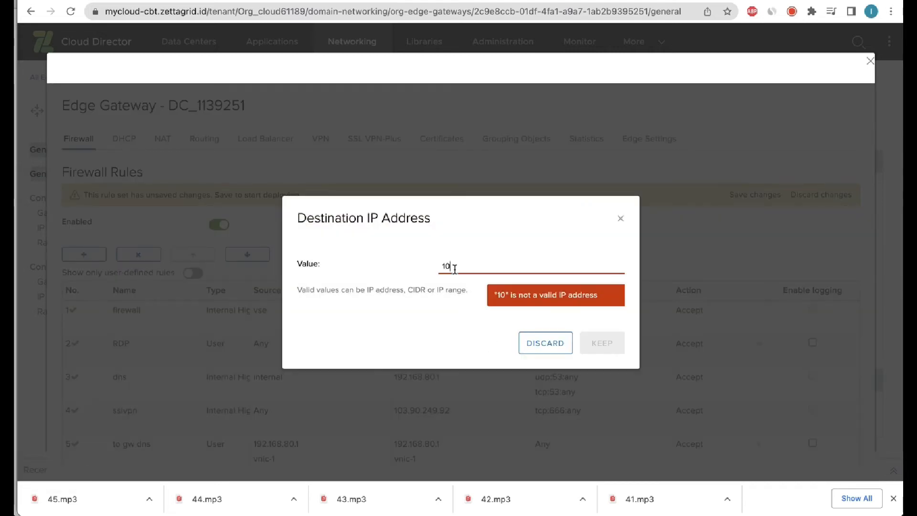
{"action": "type", "text": "3.90.249.92"}
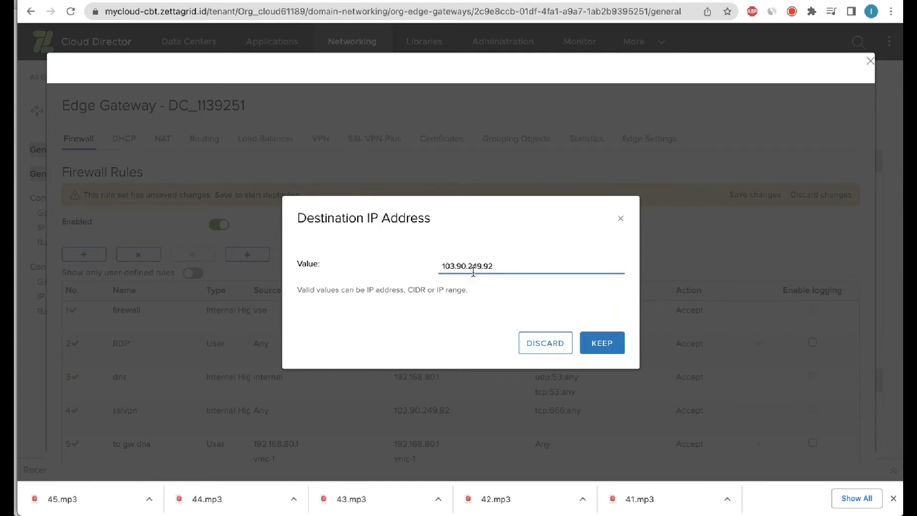
{"action": "left_click", "coordinate": [595, 350]}
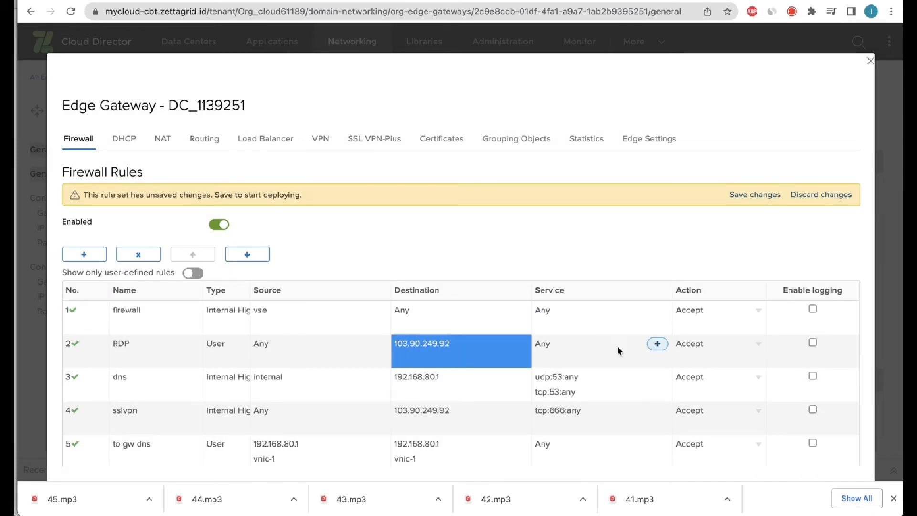
{"action": "left_click", "coordinate": [656, 344]}
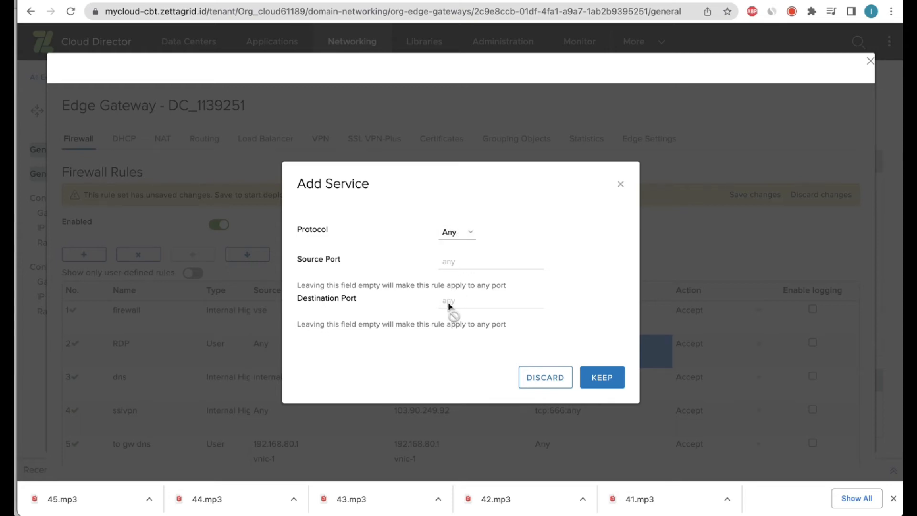
Set the RDP rule's service to protocol TCP with destination port 10389.
{"action": "left_click", "coordinate": [462, 232]}
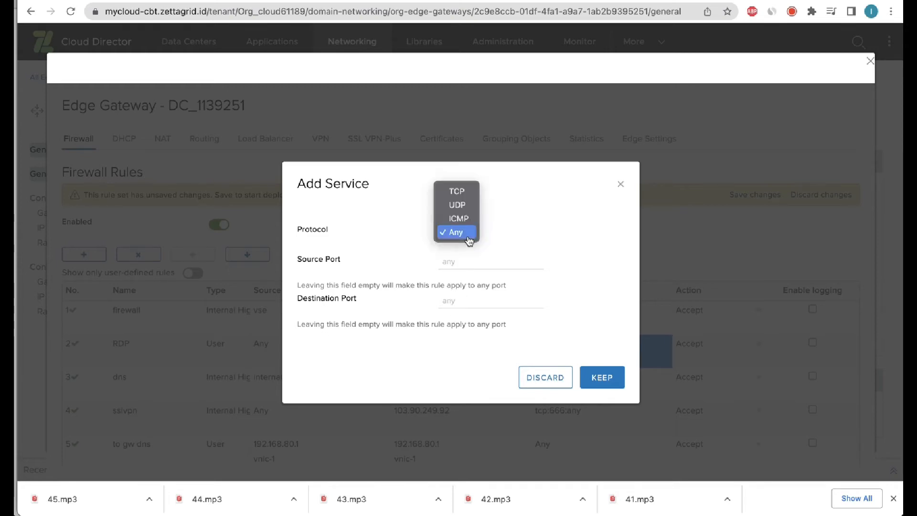
{"action": "left_click", "coordinate": [467, 196]}
{"action": "left_click", "coordinate": [453, 263]}
{"action": "left_click", "coordinate": [458, 303]}
{"action": "key", "text": "BackSpace"}
{"action": "key", "text": "BackSpace"}
{"action": "key", "text": "BackSpace"}
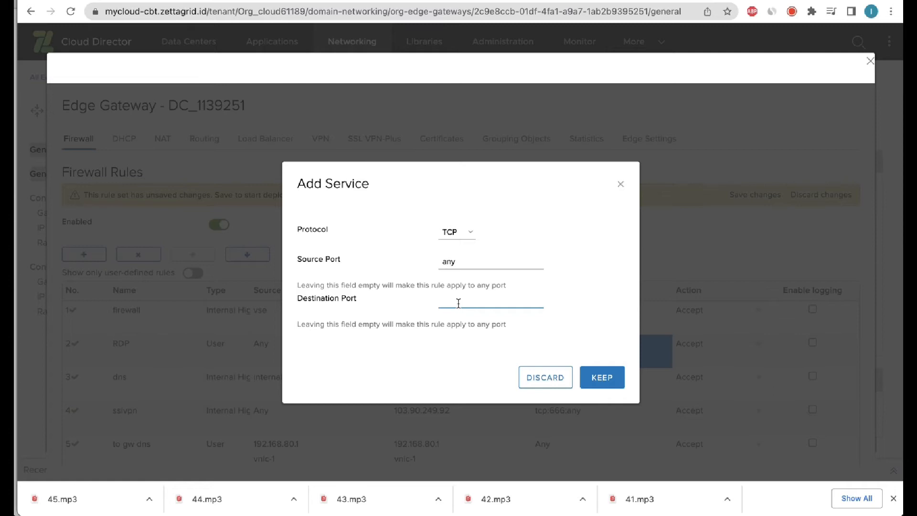
{"action": "type", "text": "10389"}
{"action": "left_click", "coordinate": [609, 384]}
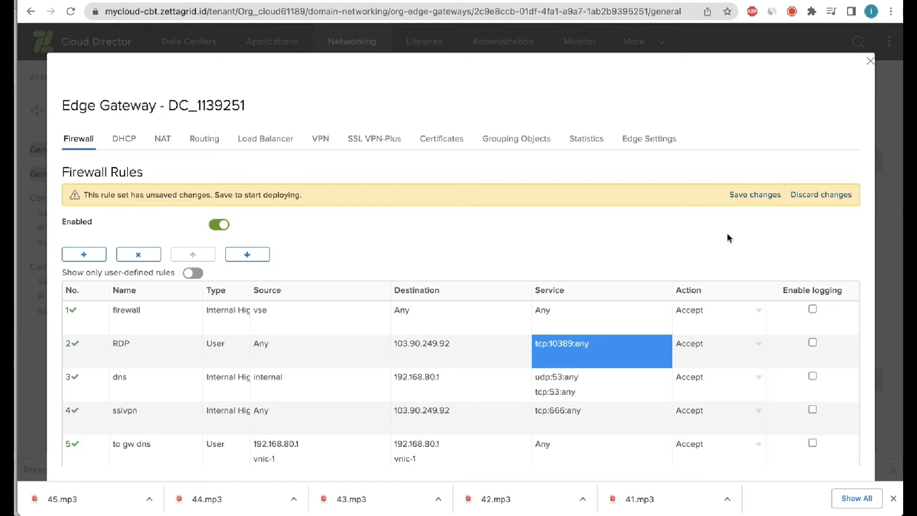
{"action": "key", "text": "alt+Tab"}
Deploy the pending RDP firewall rule changes, then bring up the Edge Gateway's NAT rules.
{"action": "mouse_move", "coordinate": [707, 160]}
{"action": "left_mouse_down"}
{"action": "mouse_move", "coordinate": [790, 194]}
{"action": "mouse_move", "coordinate": [710, 176]}
{"action": "mouse_move", "coordinate": [717, 171]}
{"action": "left_mouse_up"}
{"action": "key", "text": "Escape"}
{"action": "left_click", "coordinate": [741, 194]}
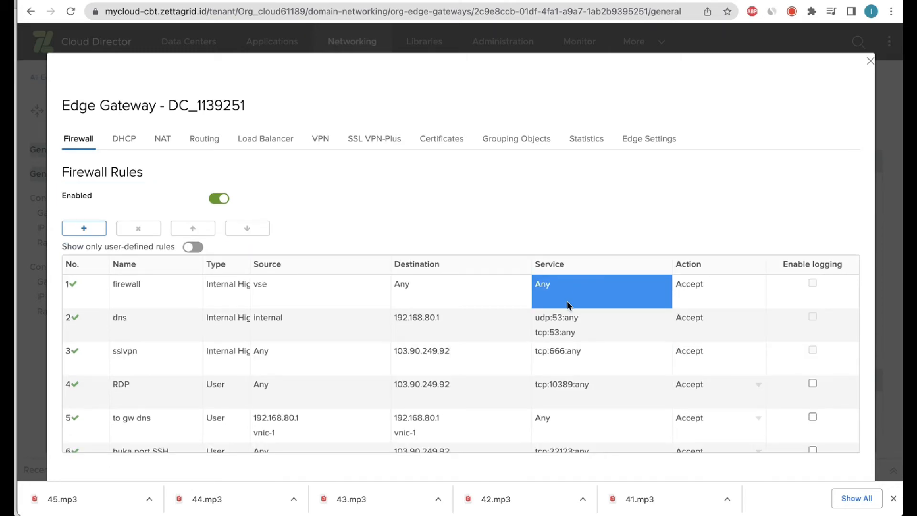
{"action": "key", "text": "ctrl+Tab"}
{"action": "mouse_move", "coordinate": [106, 379]}
{"action": "left_mouse_down"}
{"action": "mouse_move", "coordinate": [289, 370]}
{"action": "mouse_move", "coordinate": [632, 382]}
{"action": "mouse_move", "coordinate": [430, 409]}
{"action": "mouse_move", "coordinate": [111, 403]}
{"action": "mouse_move", "coordinate": [108, 388]}
{"action": "left_mouse_up"}
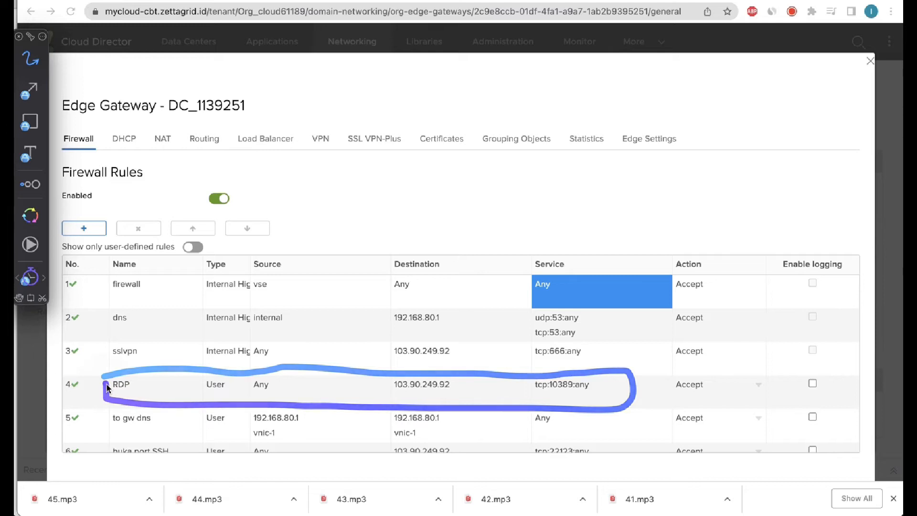
{"action": "mouse_move", "coordinate": [177, 119]}
{"action": "left_mouse_down"}
{"action": "mouse_move", "coordinate": [171, 172]}
{"action": "mouse_move", "coordinate": [151, 118]}
{"action": "left_mouse_up"}
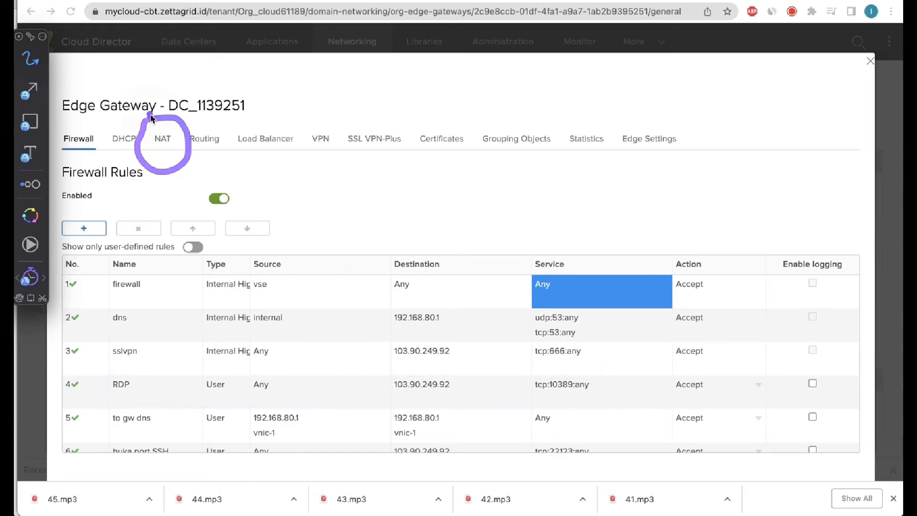
{"action": "left_click", "coordinate": [163, 140]}
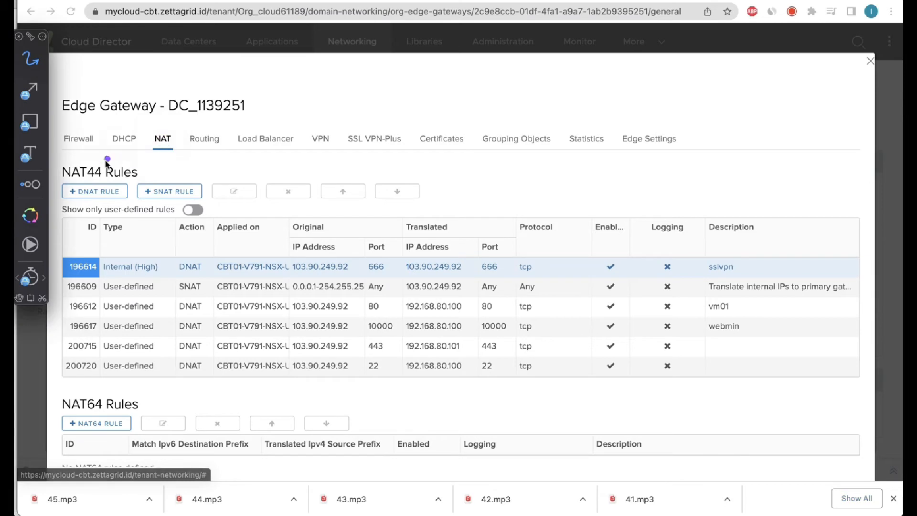
Start a new TCP DNAT rule on public address 103.90.249.92 with original port 10389.
{"action": "mouse_move", "coordinate": [79, 168]}
{"action": "left_mouse_down"}
{"action": "mouse_move", "coordinate": [122, 213]}
{"action": "mouse_move", "coordinate": [60, 182]}
{"action": "left_mouse_up"}
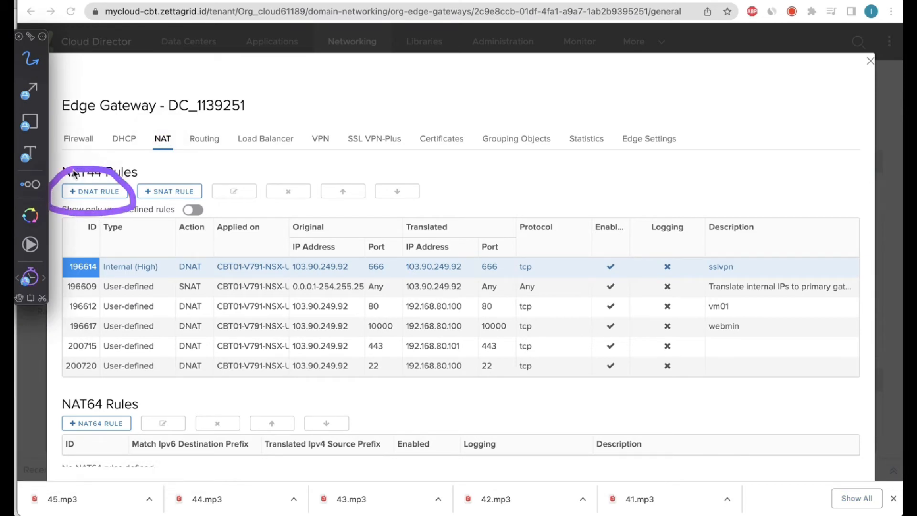
{"action": "key", "text": "Escape"}
{"action": "left_click", "coordinate": [93, 191]}
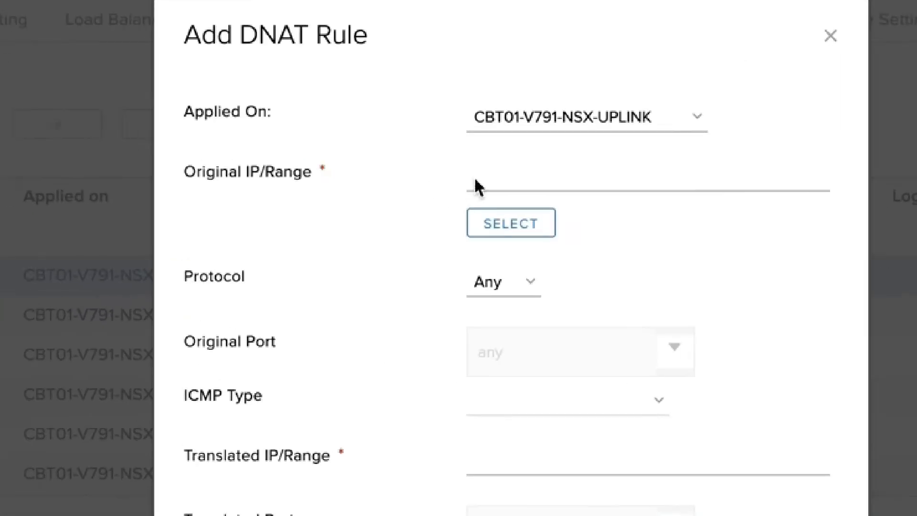
{"action": "left_click", "coordinate": [445, 220]}
{"action": "type", "text": "103.90.249.92"}
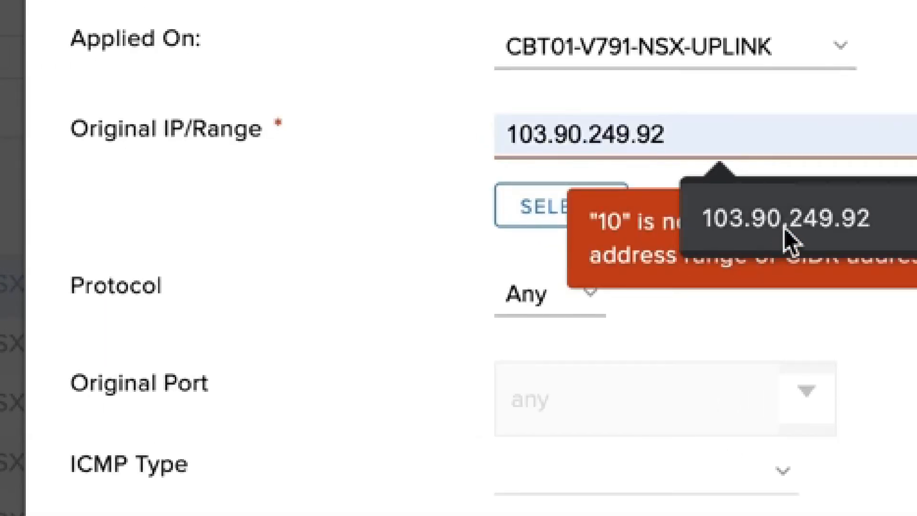
{"action": "left_click", "coordinate": [786, 241]}
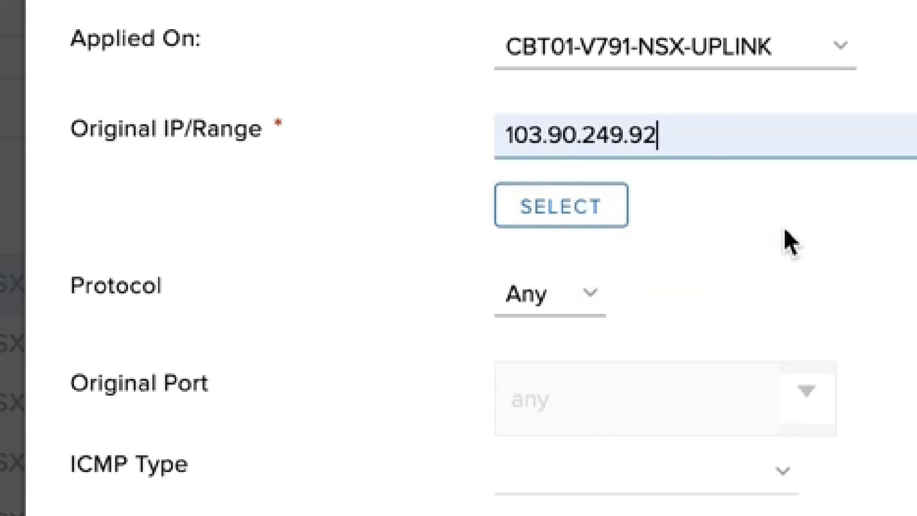
{"action": "left_click", "coordinate": [589, 298]}
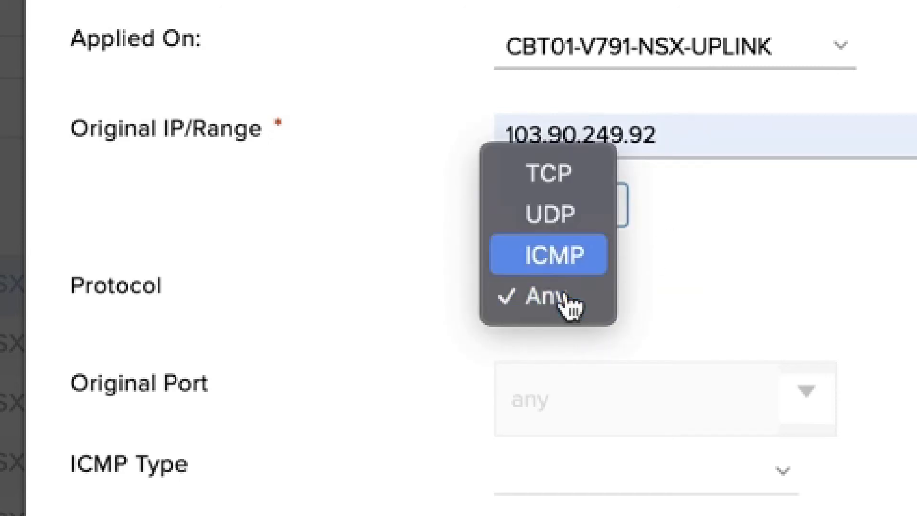
{"action": "left_click", "coordinate": [566, 188]}
{"action": "double_click", "coordinate": [616, 423]}
{"action": "key", "text": "BackSpace"}
{"action": "type", "text": "103"}
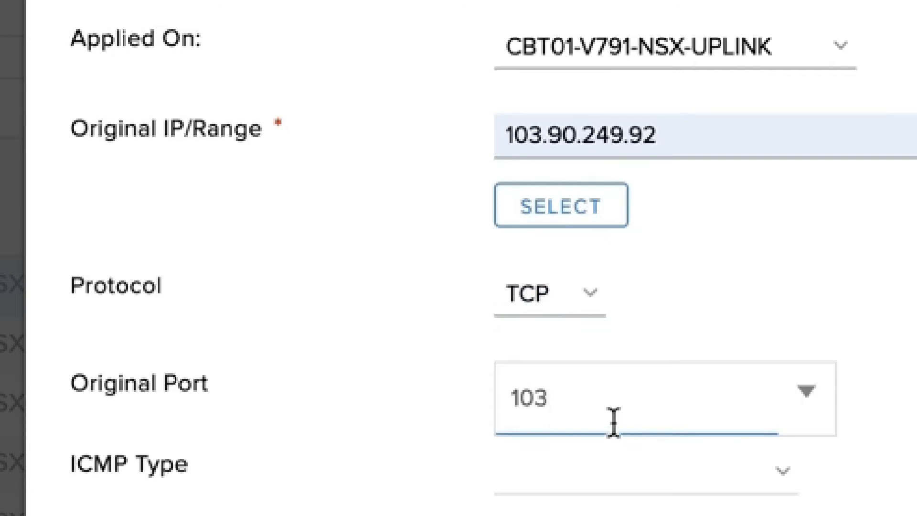
{"action": "type", "text": "89"}
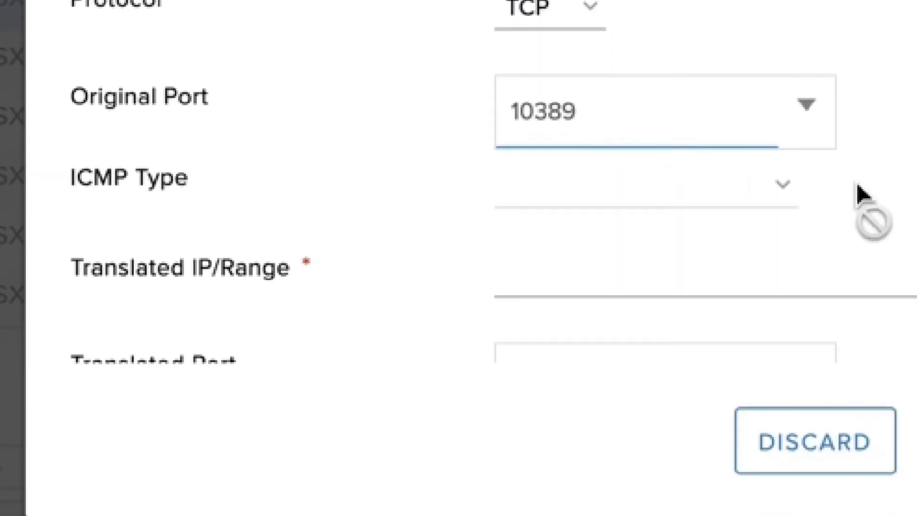
{"action": "scroll", "coordinate": [760, 163], "scroll_direction": "down", "scroll_amount": 3}
Translate the rule to internal address 192.168.80.100 port 3389 and keep it.
{"action": "left_click", "coordinate": [628, 123]}
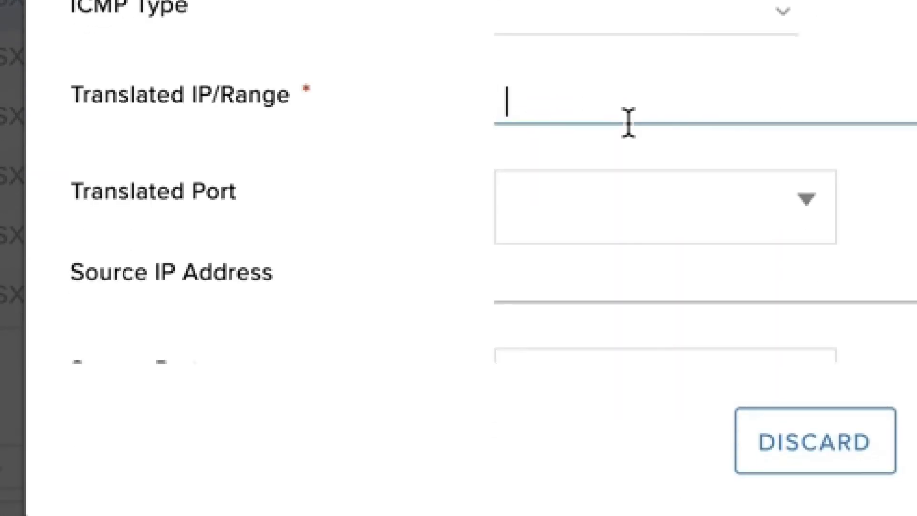
{"action": "type", "text": "192"}
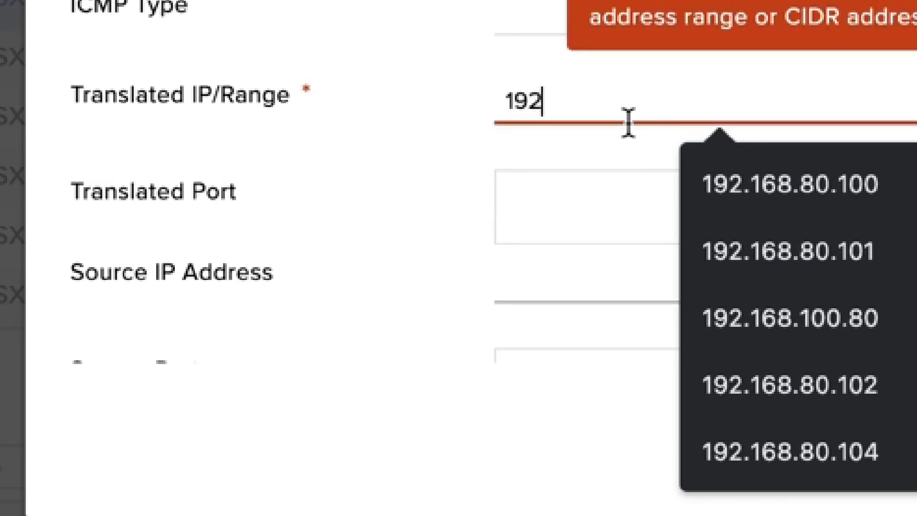
{"action": "type", "text": ".168.80.1"}
{"action": "key", "text": "BackSpace"}
{"action": "type", "text": "80.100"}
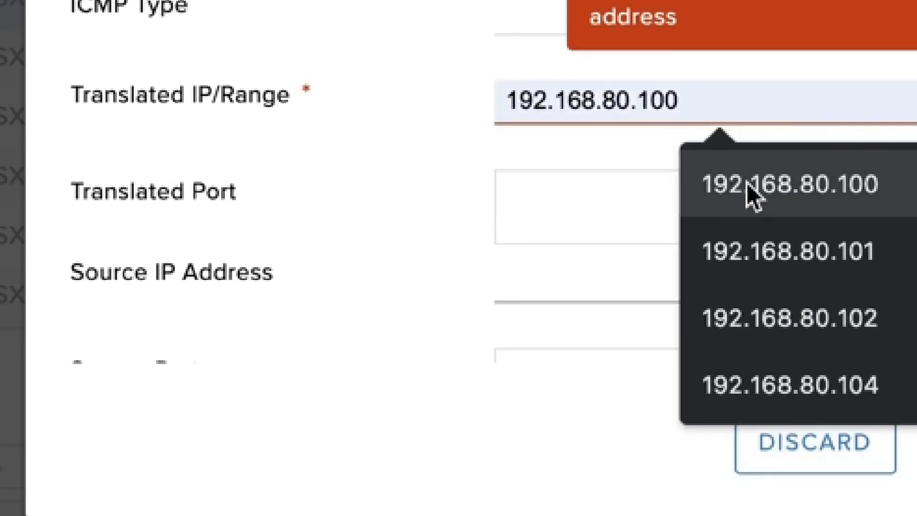
{"action": "left_click", "coordinate": [752, 192]}
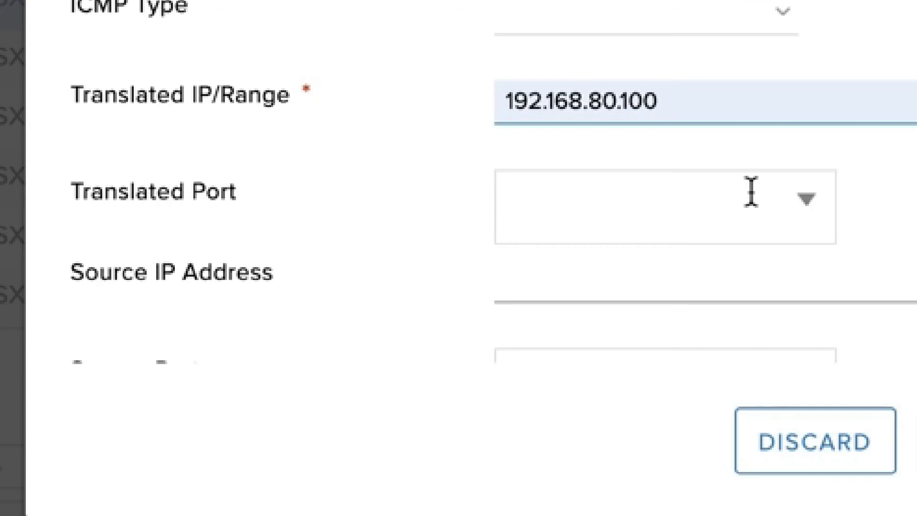
{"action": "left_click", "coordinate": [690, 221]}
{"action": "type", "text": "3389"}
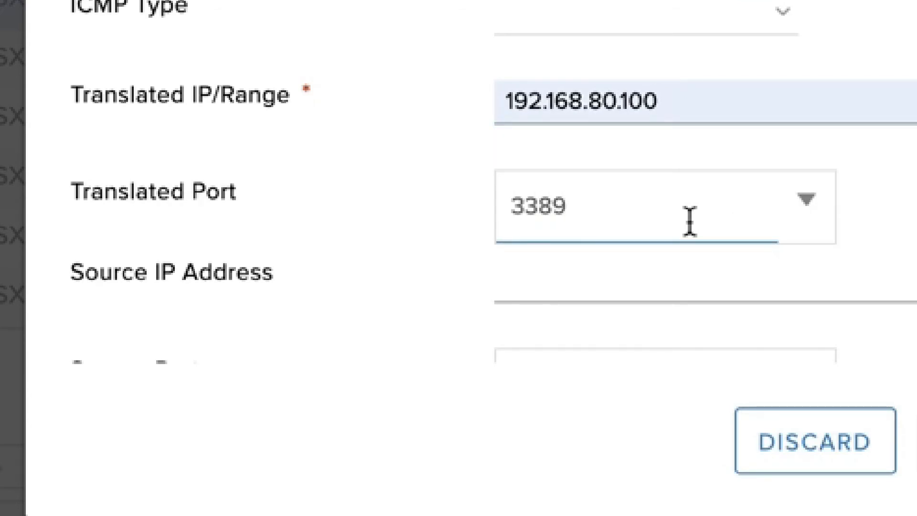
{"action": "scroll", "coordinate": [691, 221], "scroll_direction": "down", "scroll_amount": 3}
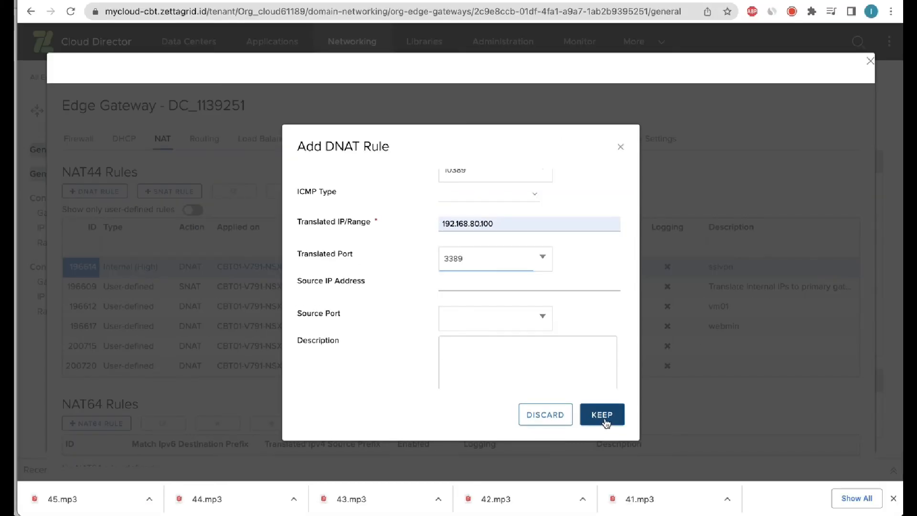
{"action": "left_click", "coordinate": [602, 415]}
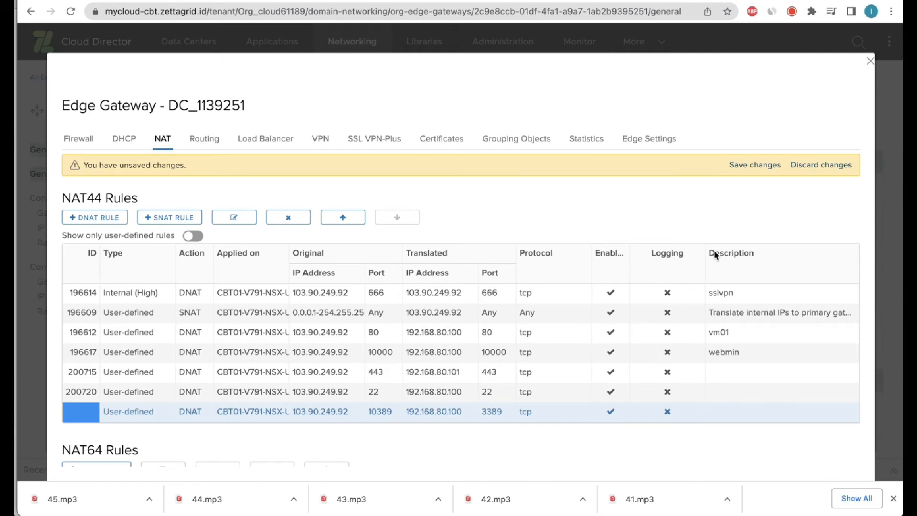
Save the unsaved NAT changes so the 103.90.249.92:10389 DNAT rule gets ID 200722.
{"action": "key", "text": "ctrl+shift+Tab"}
{"action": "mouse_move", "coordinate": [705, 117]}
{"action": "left_mouse_down"}
{"action": "mouse_move", "coordinate": [784, 151]}
{"action": "mouse_move", "coordinate": [701, 188]}
{"action": "mouse_move", "coordinate": [723, 126]}
{"action": "left_mouse_up"}
{"action": "key", "text": "Escape"}
{"action": "left_click", "coordinate": [741, 164]}
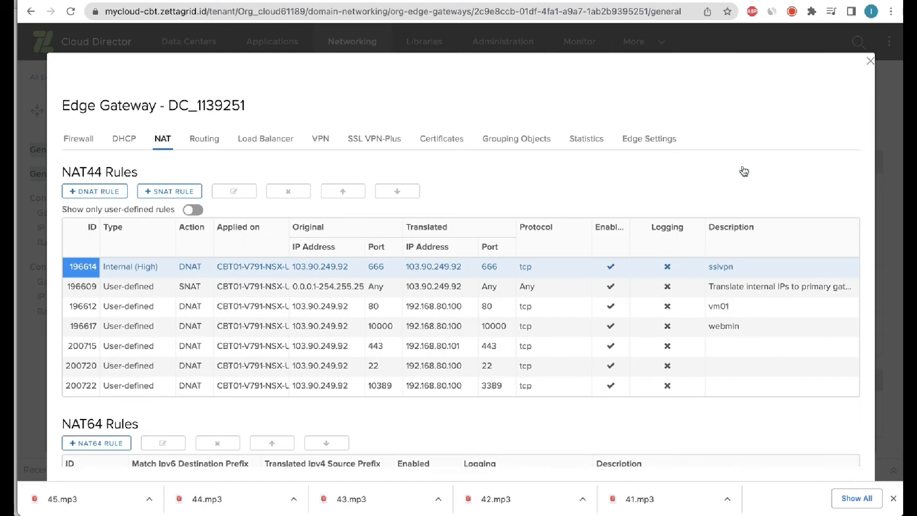
{"action": "key", "text": "ctrl+shift+z"}
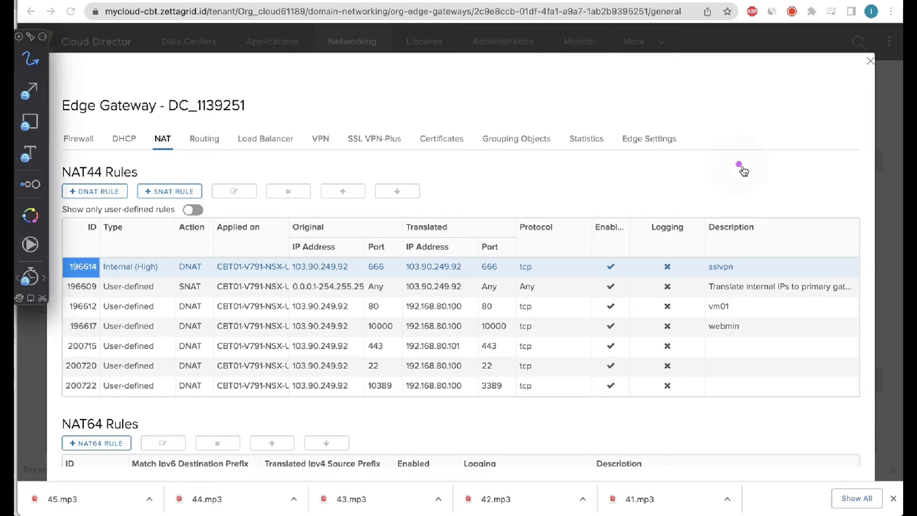
{"action": "left_click_drag", "start_coordinate": [559, 406], "coordinate": [271, 400]}
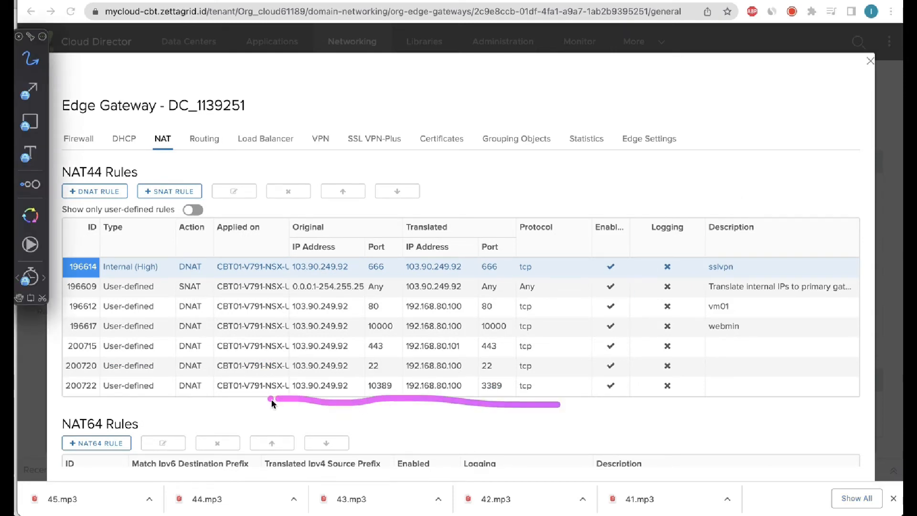
{"action": "mouse_move", "coordinate": [332, 379]}
{"action": "left_mouse_down"}
{"action": "mouse_move", "coordinate": [448, 374]}
{"action": "mouse_move", "coordinate": [555, 397]}
{"action": "mouse_move", "coordinate": [555, 406]}
{"action": "left_mouse_up"}
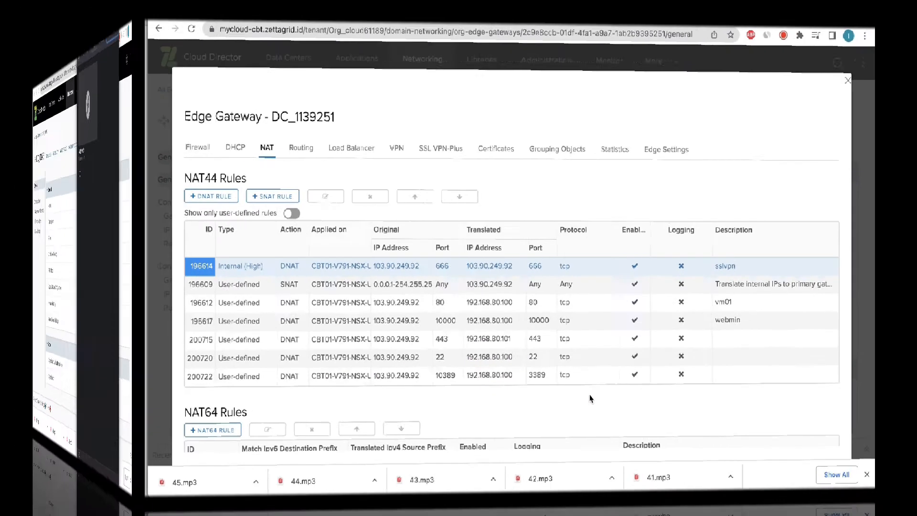
Launch Microsoft Remote Desktop and add a saved PC for 103.90.249.92:10389.
{"action": "key", "text": "super+space"}
{"action": "type", "text": "remote"}
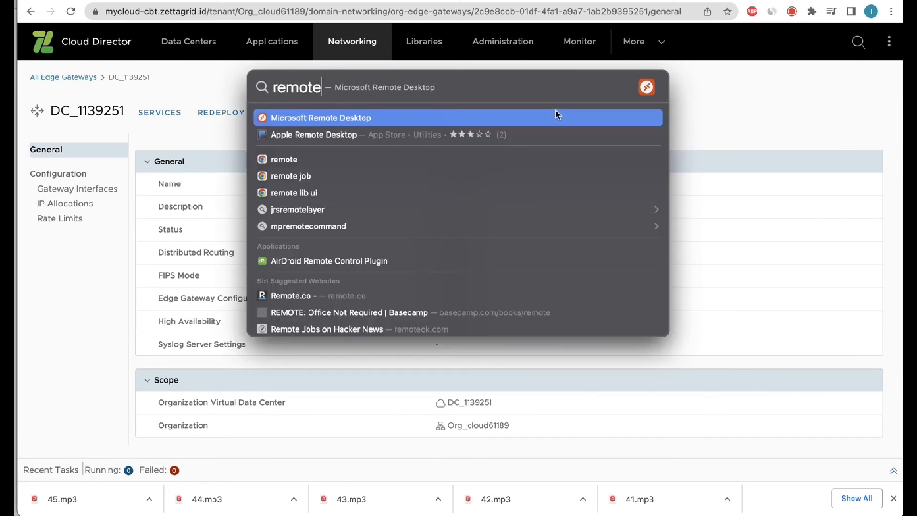
{"action": "key", "text": "Return"}
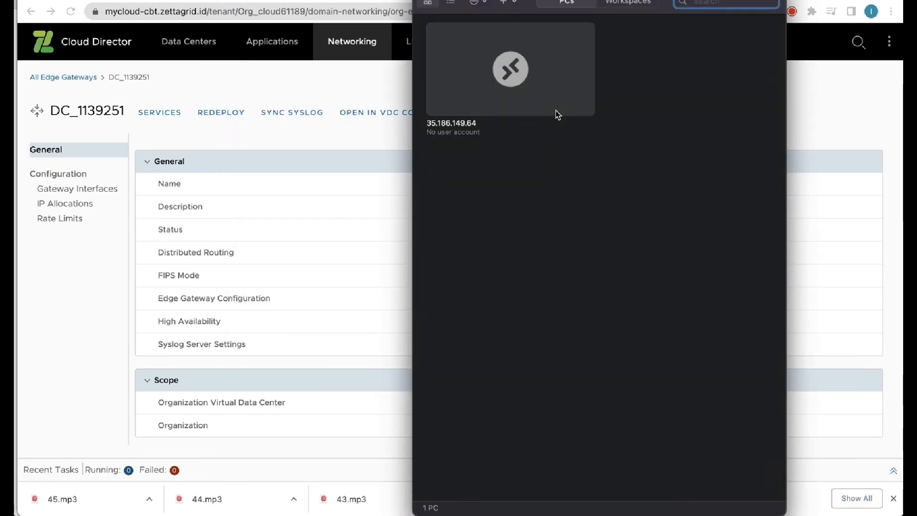
{"action": "left_click", "coordinate": [513, 9]}
{"action": "left_click", "coordinate": [518, 19]}
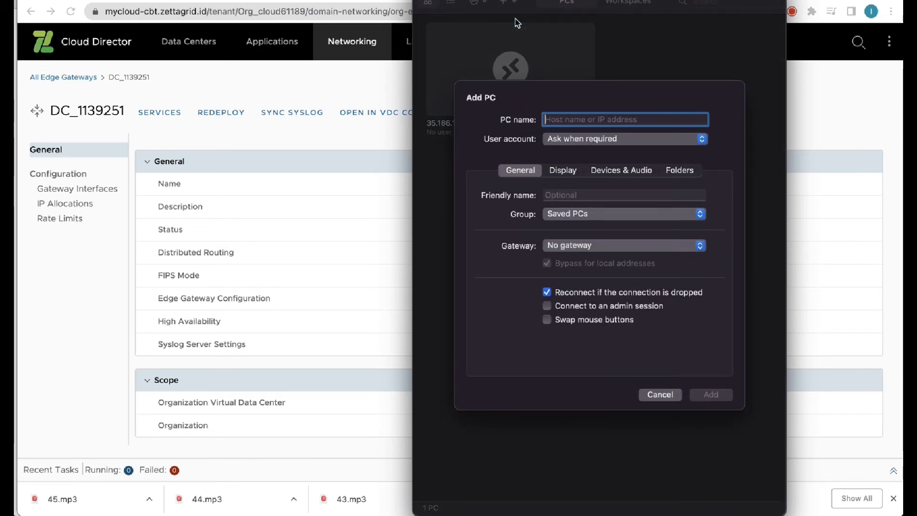
{"action": "type", "text": "103"}
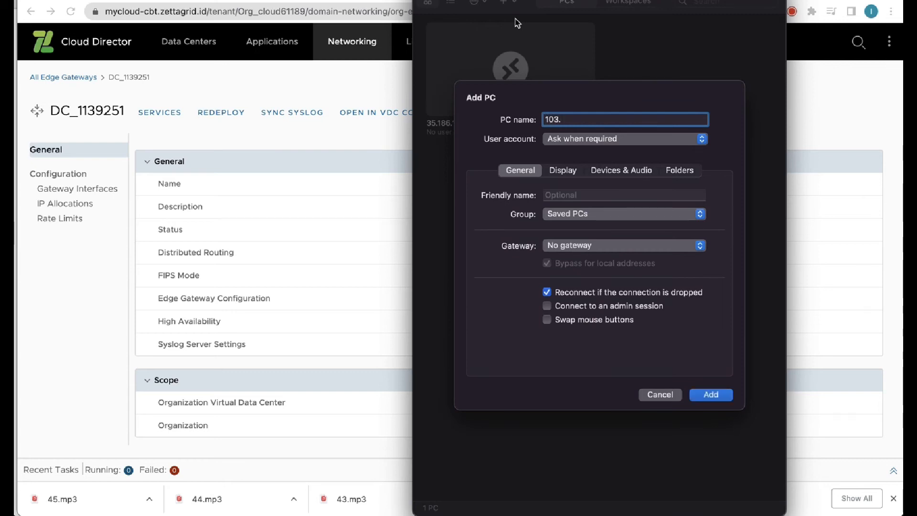
{"action": "type", "text": "."}
{"action": "type", "text": "90.249."}
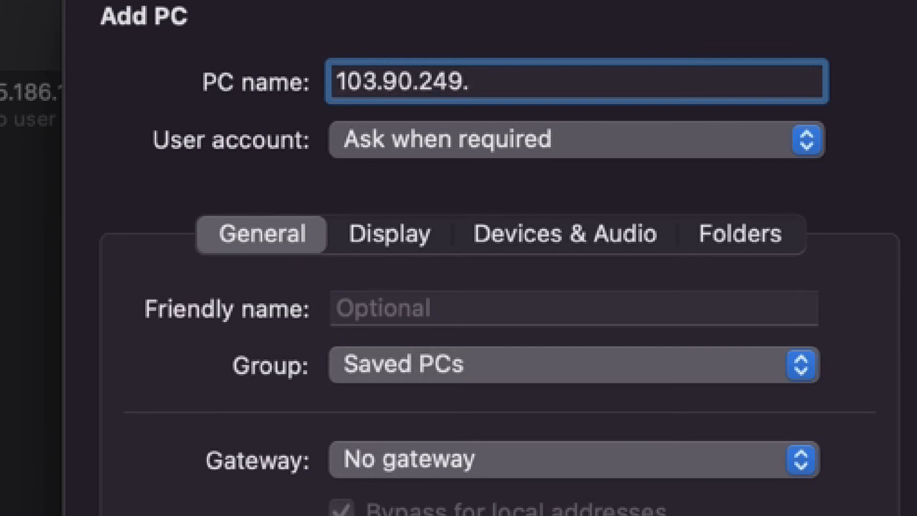
{"action": "type", "text": "92"}
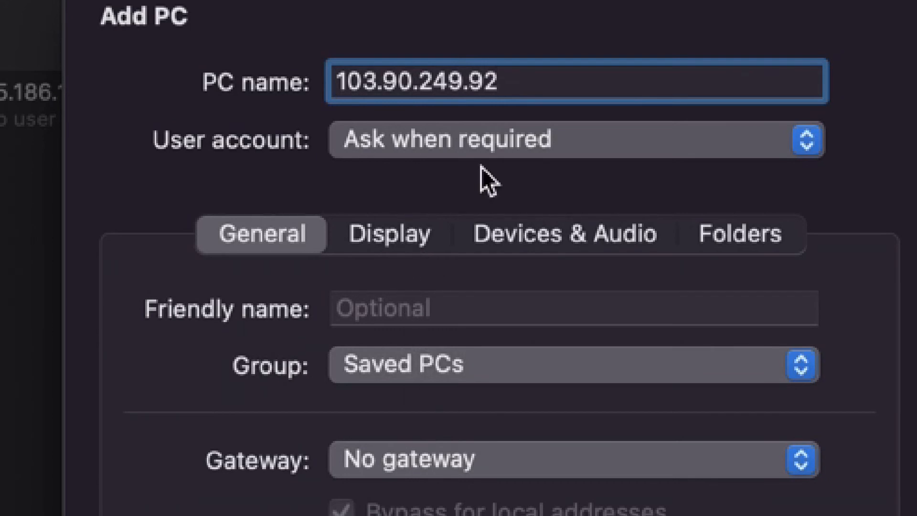
{"action": "type", "text": ":103"}
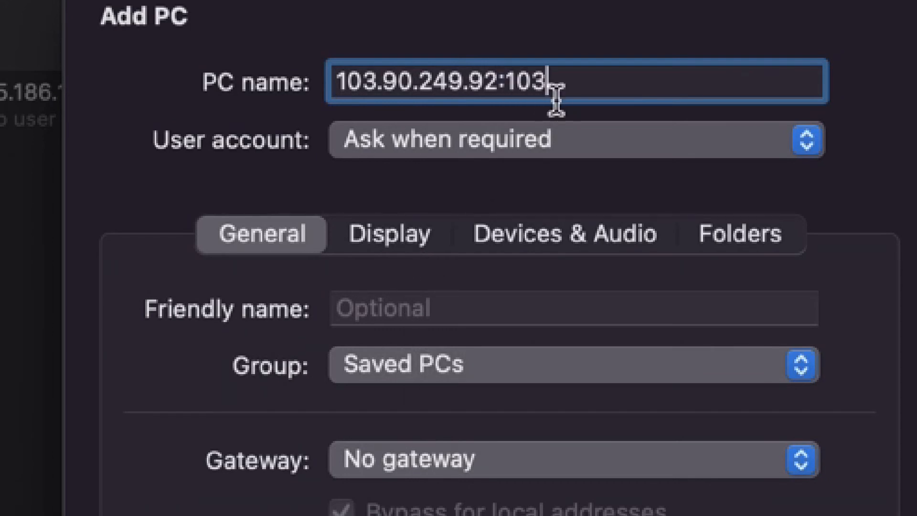
{"action": "type", "text": "89"}
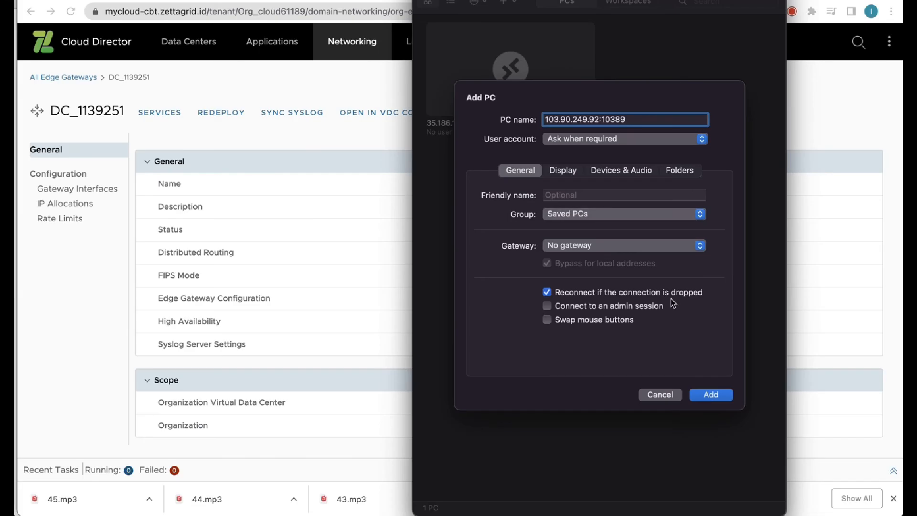
{"action": "left_click", "coordinate": [710, 395]}
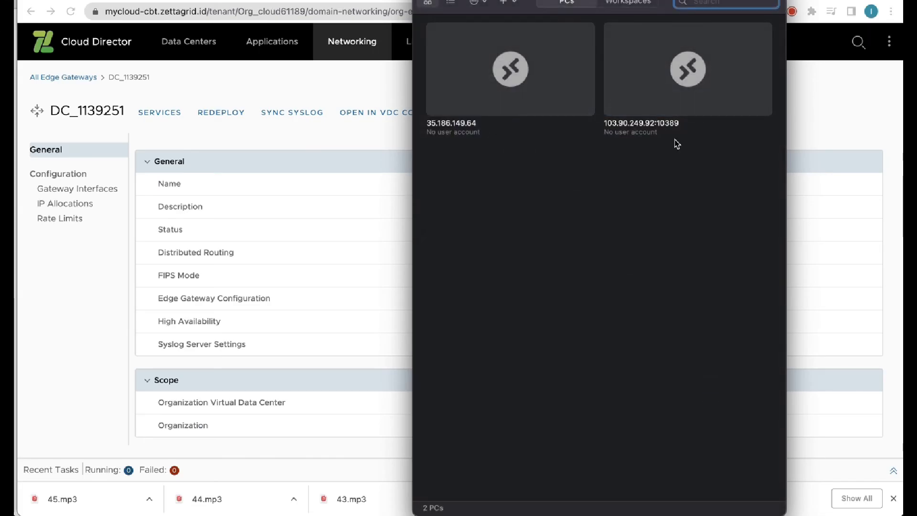
Try connecting to the new PC, dismiss the connection error and close the app.
{"action": "double_click", "coordinate": [645, 81]}
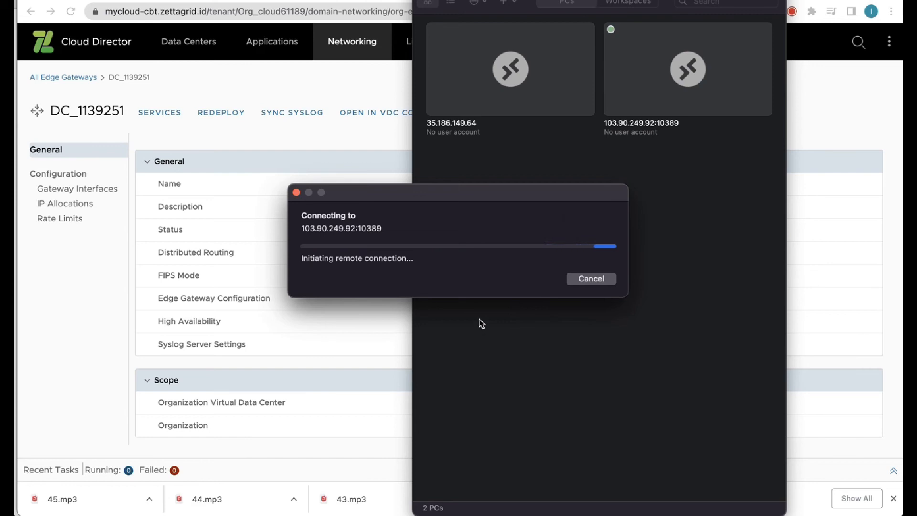
{"action": "left_click", "coordinate": [459, 343]}
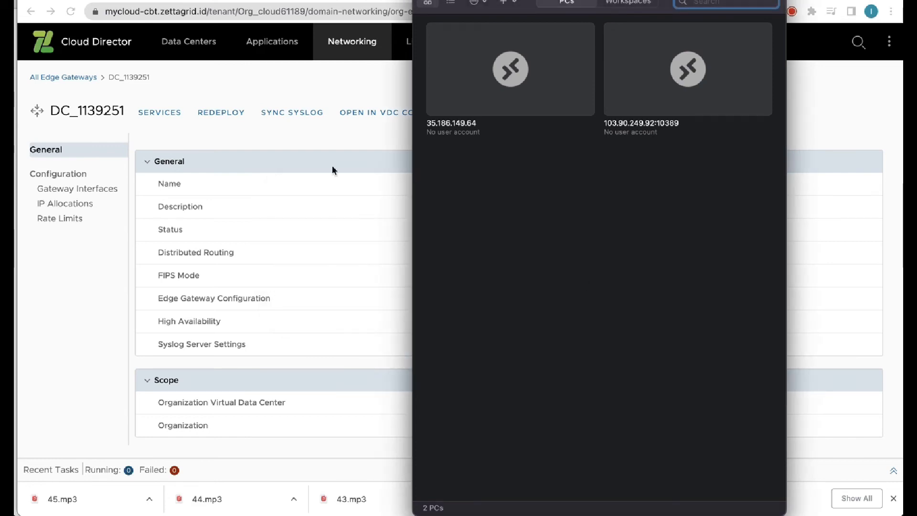
{"action": "left_click", "coordinate": [310, 137]}
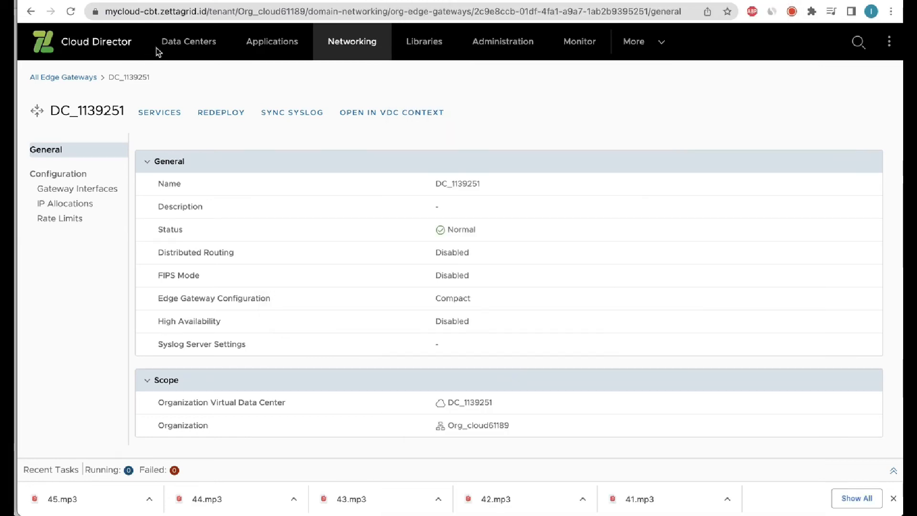
Go to DC_1139251's virtual machines and launch the server VM's web console.
{"action": "left_click", "coordinate": [176, 48]}
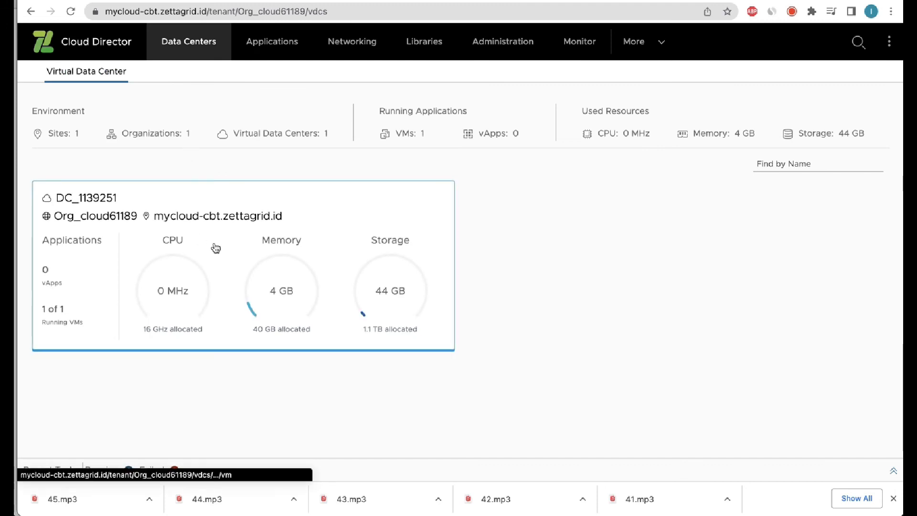
{"action": "left_click", "coordinate": [215, 247]}
{"action": "scroll", "coordinate": [306, 321], "scroll_direction": "down", "scroll_amount": 1}
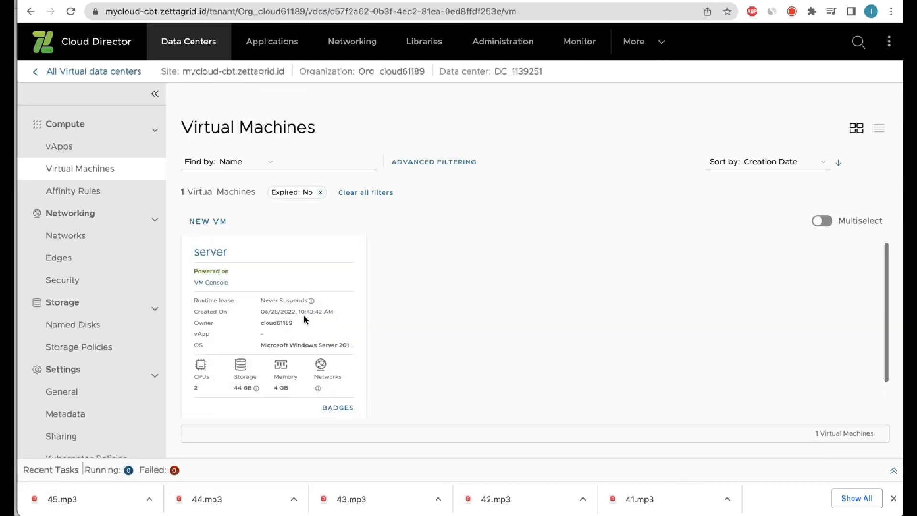
{"action": "left_click", "coordinate": [295, 394]}
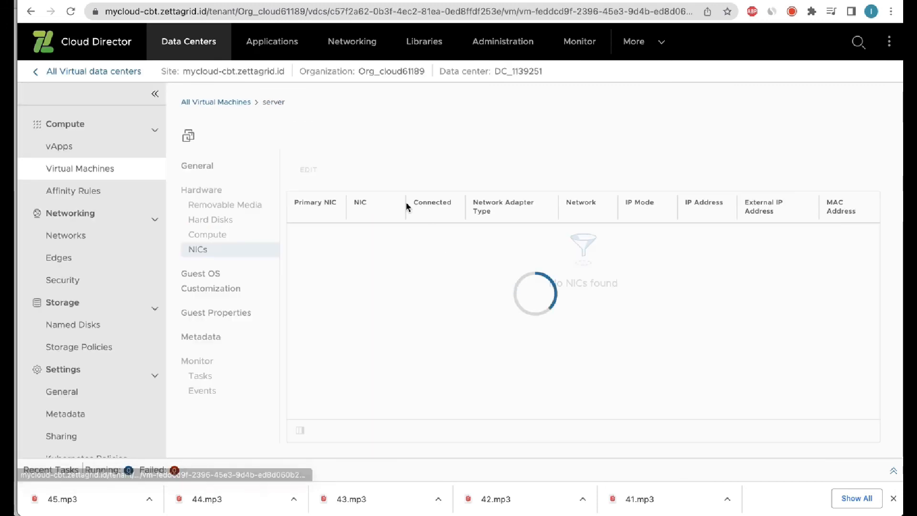
{"action": "left_click", "coordinate": [453, 146]}
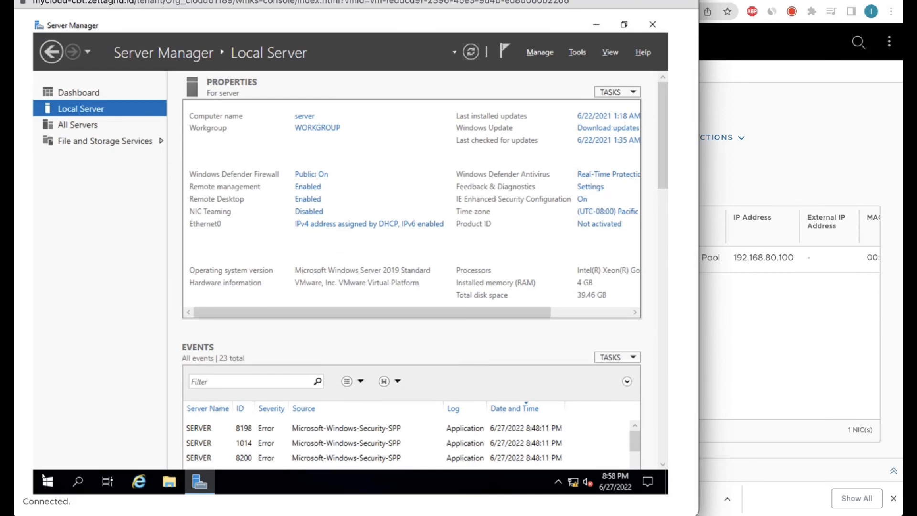
Via Control Panel's Network and Sharing Center, open Ethernet0's TCP/IPv4 properties.
{"action": "left_click", "coordinate": [48, 481]}
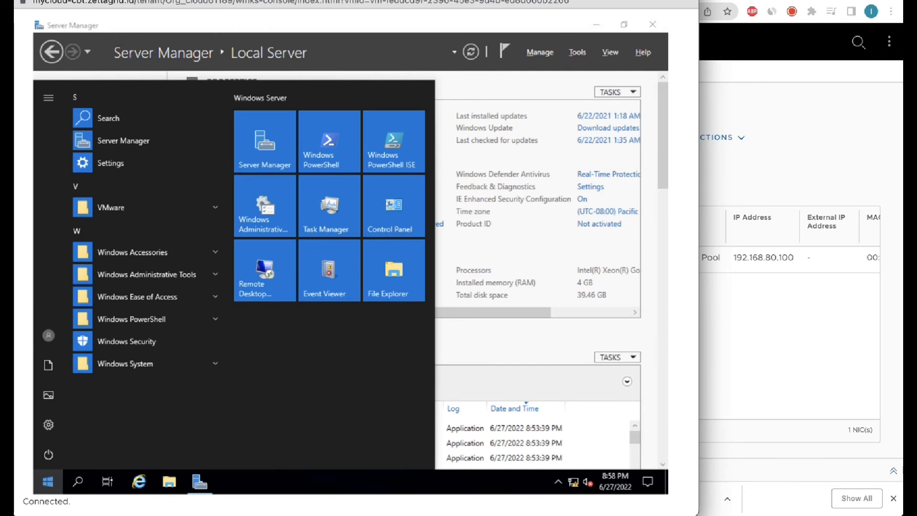
{"action": "left_click", "coordinate": [387, 204]}
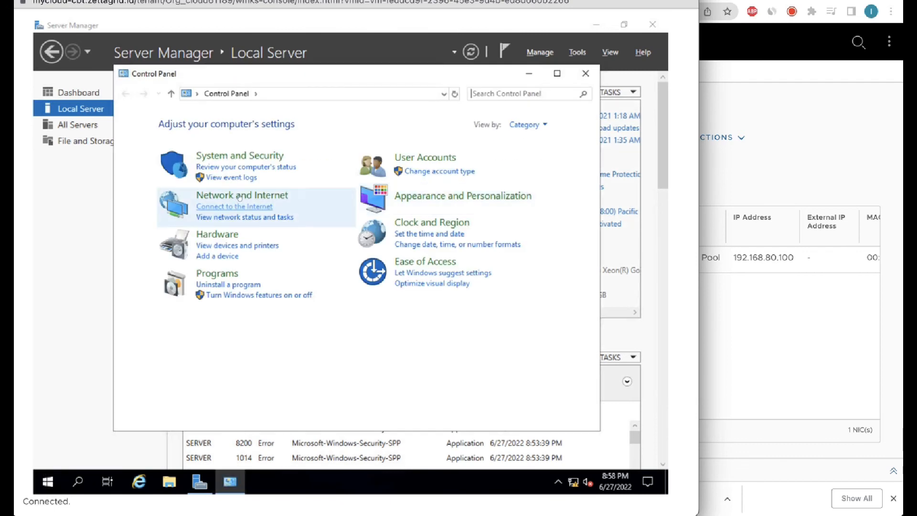
{"action": "left_click", "coordinate": [241, 195]}
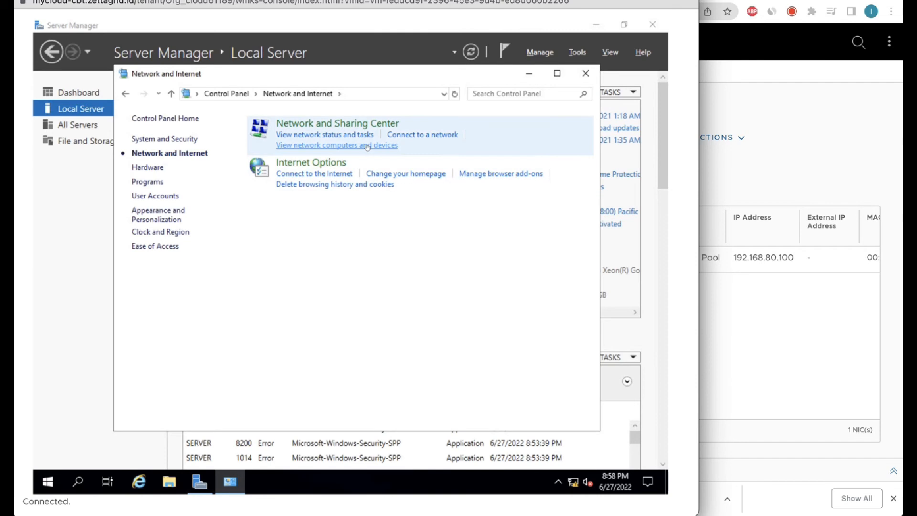
{"action": "left_click", "coordinate": [328, 124]}
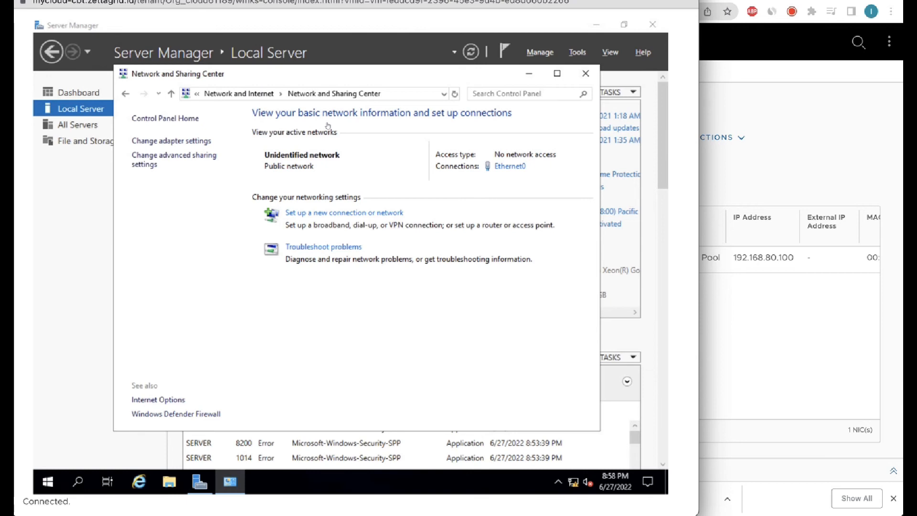
{"action": "left_click", "coordinate": [512, 167]}
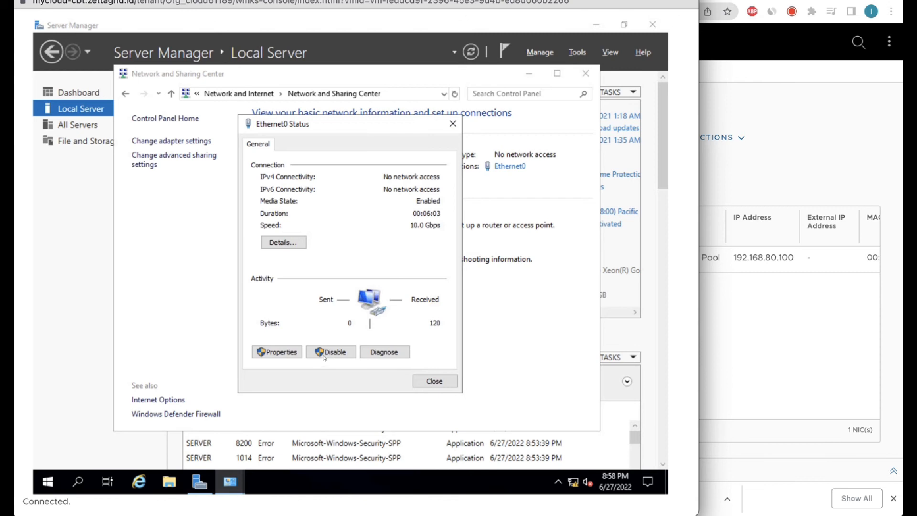
{"action": "left_click", "coordinate": [279, 350]}
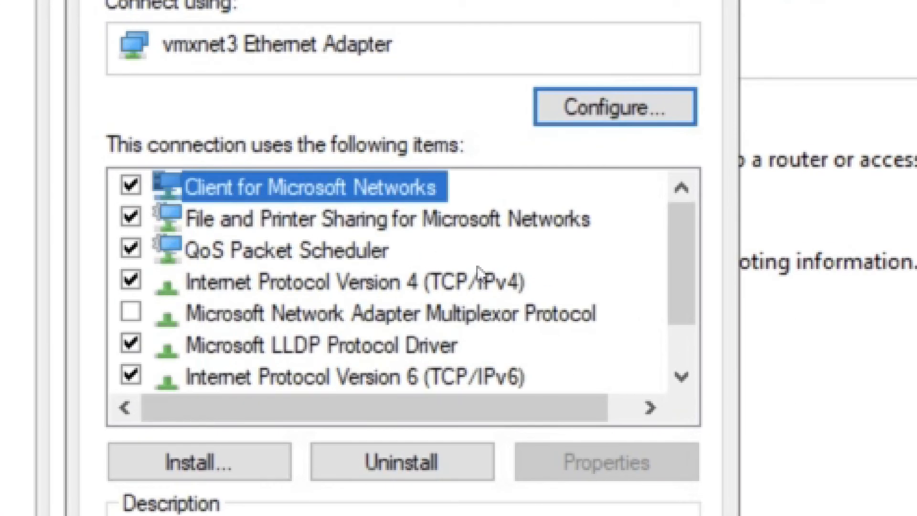
{"action": "double_click", "coordinate": [478, 297]}
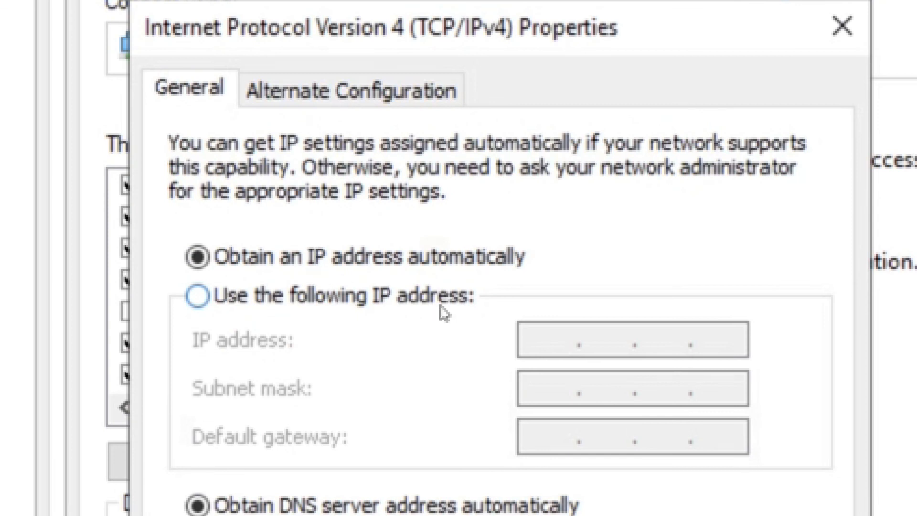
Make Ethernet0 static: 192.168.80.100, mask 255.255.255.0, gateway/DNS 192.168.80.1, alternate DNS 8.8.8.8.
{"action": "left_click", "coordinate": [427, 303]}
{"action": "left_click", "coordinate": [554, 348]}
{"action": "type", "text": "192 . 1"}
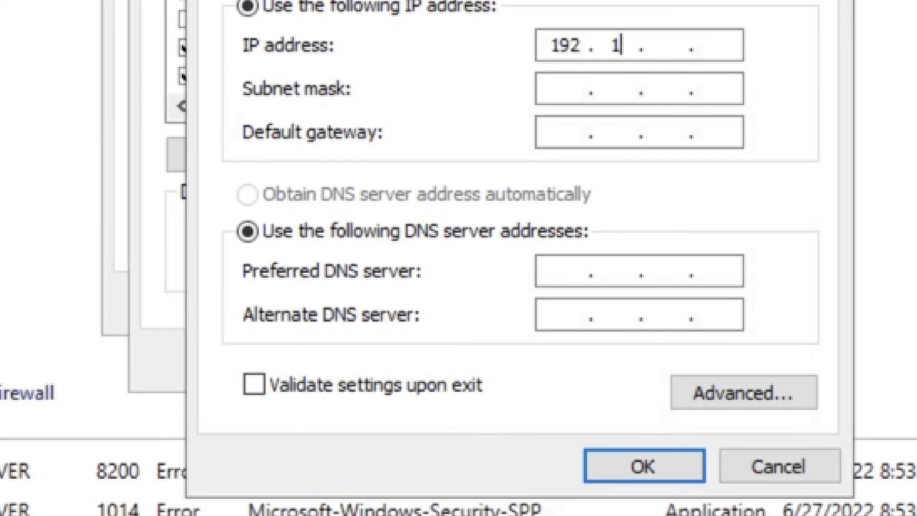
{"action": "type", "text": "68 . 80 "}
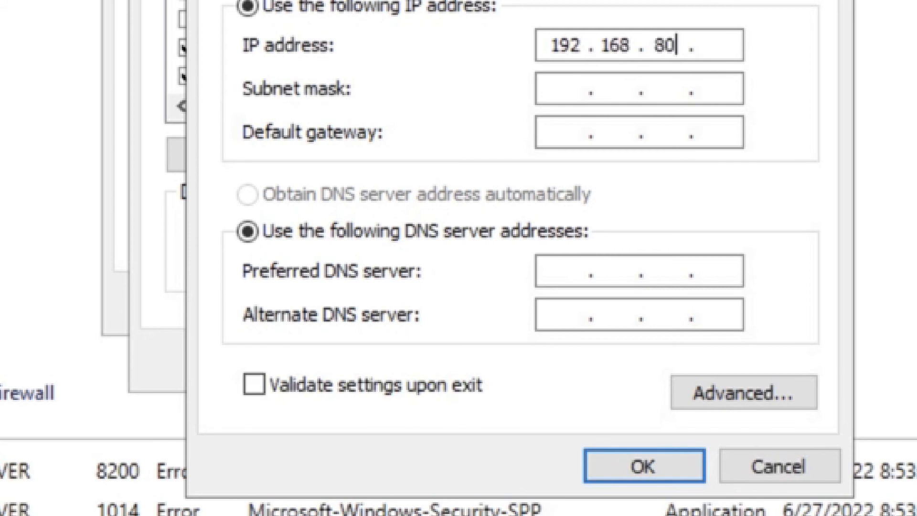
{"action": "type", "text": ". 100"}
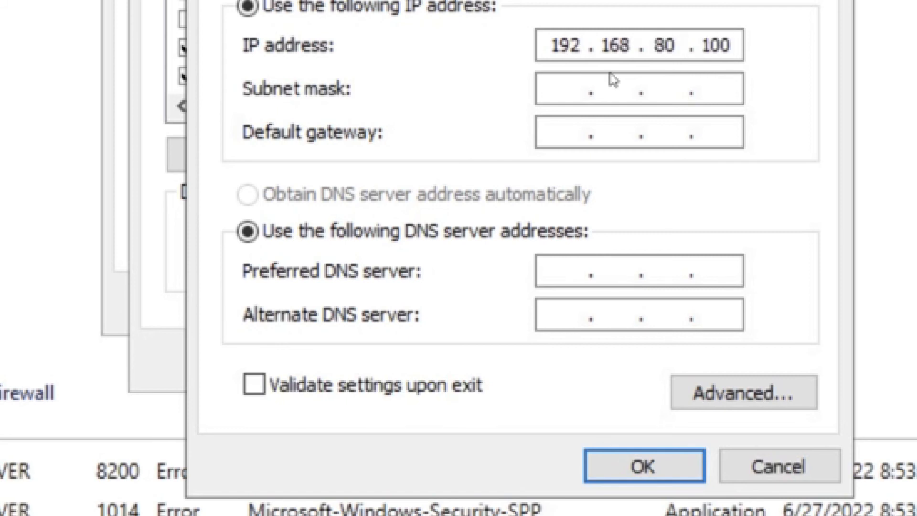
{"action": "left_click", "coordinate": [567, 96]}
{"action": "left_click", "coordinate": [566, 134]}
{"action": "type", "text": "192.168.8"}
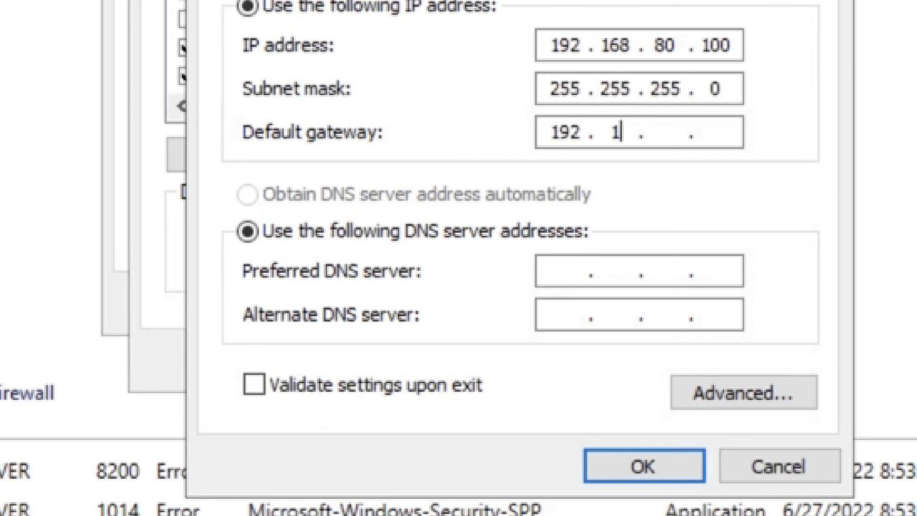
{"action": "type", "text": "0.1"}
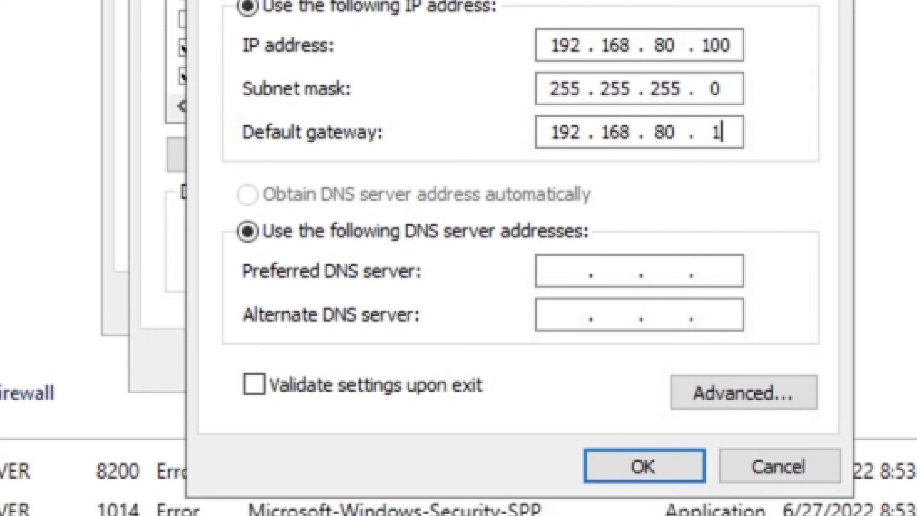
{"action": "left_click", "coordinate": [561, 274]}
{"action": "type", "text": "192."}
{"action": "type", "text": "168.80."}
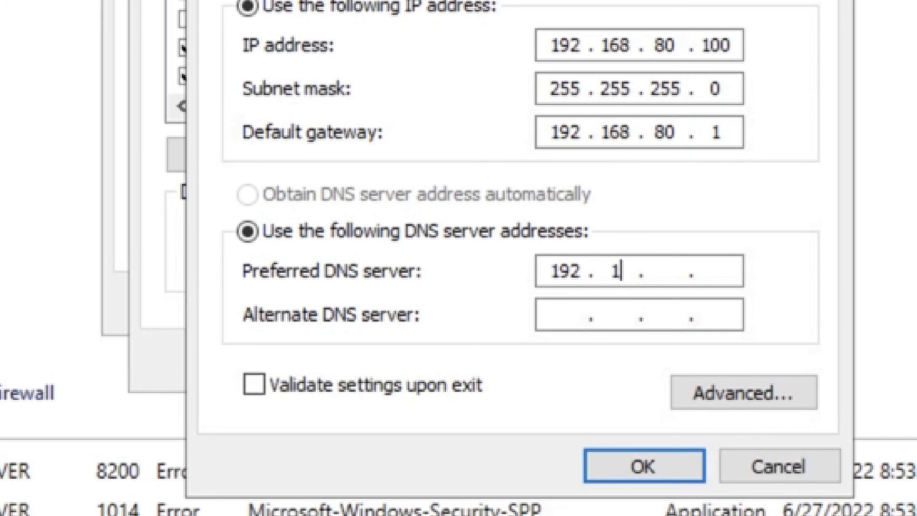
{"action": "type", "text": "1"}
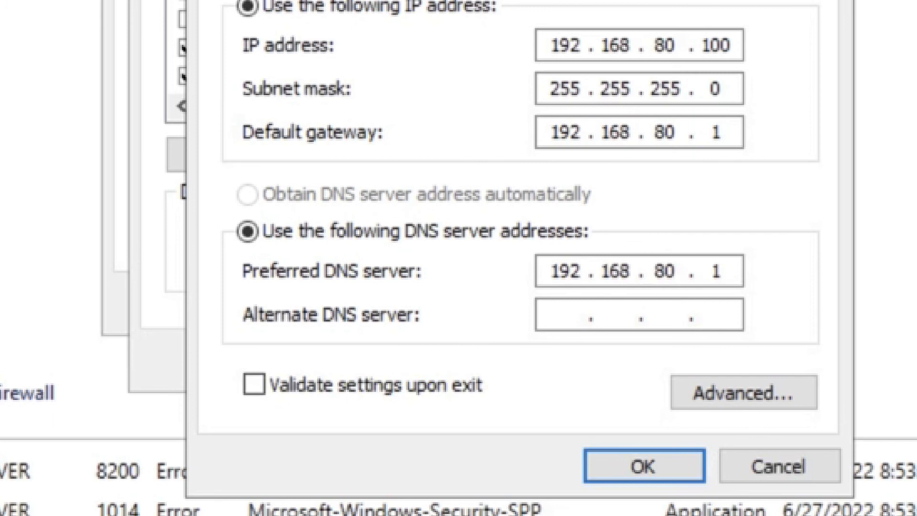
{"action": "left_click", "coordinate": [569, 320]}
{"action": "type", "text": "8.8.8.8"}
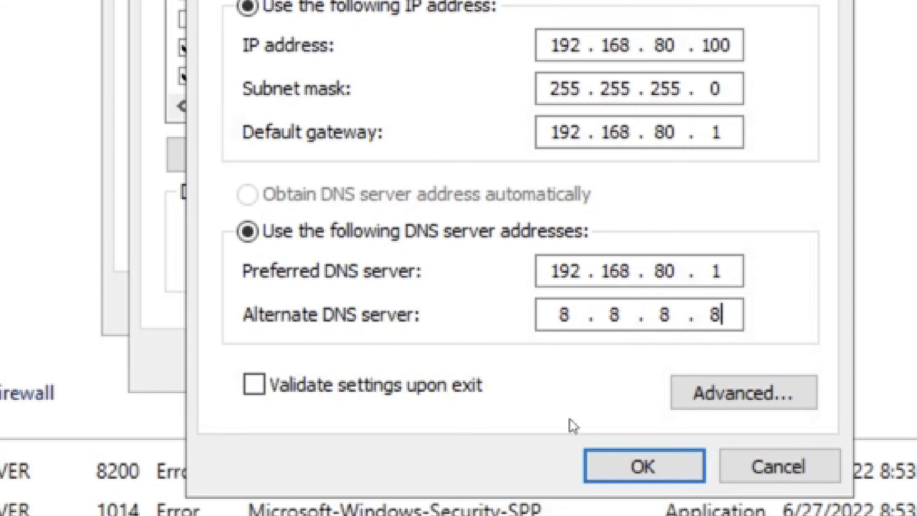
{"action": "left_click", "coordinate": [642, 464]}
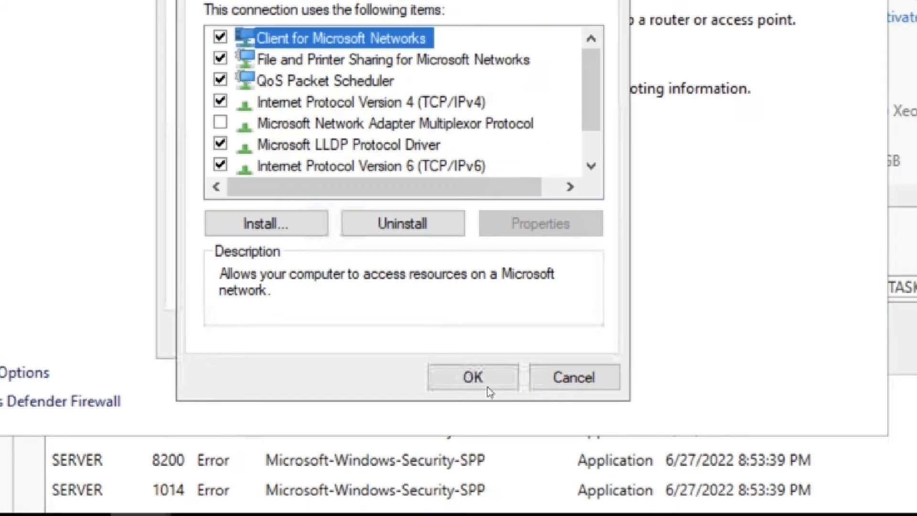
Apply the adapter properties, allow network discovery, and close the Ethernet0 status and Network and Sharing Center windows.
{"action": "left_click", "coordinate": [525, 361]}
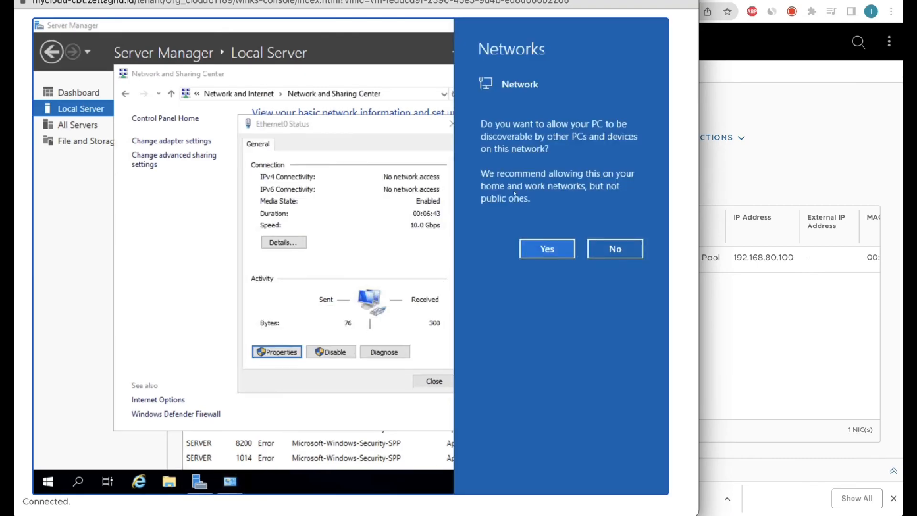
{"action": "left_click", "coordinate": [552, 250]}
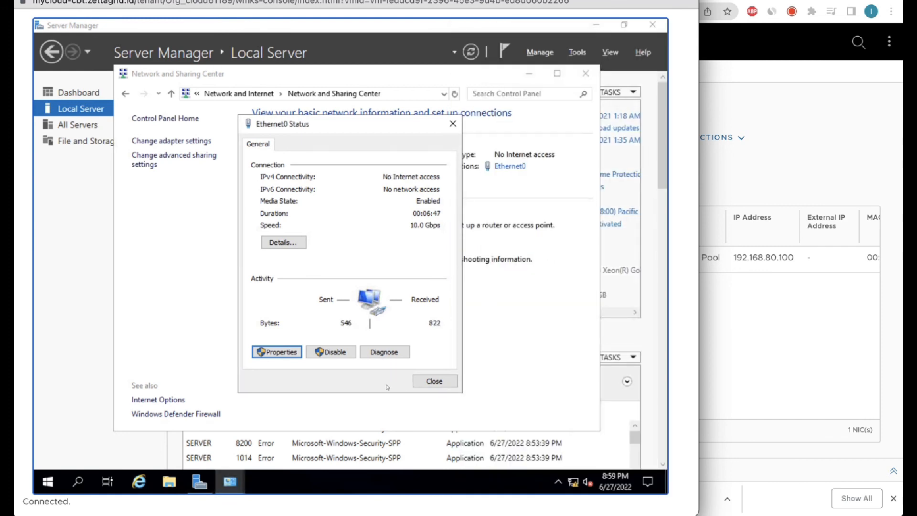
{"action": "left_click", "coordinate": [425, 382]}
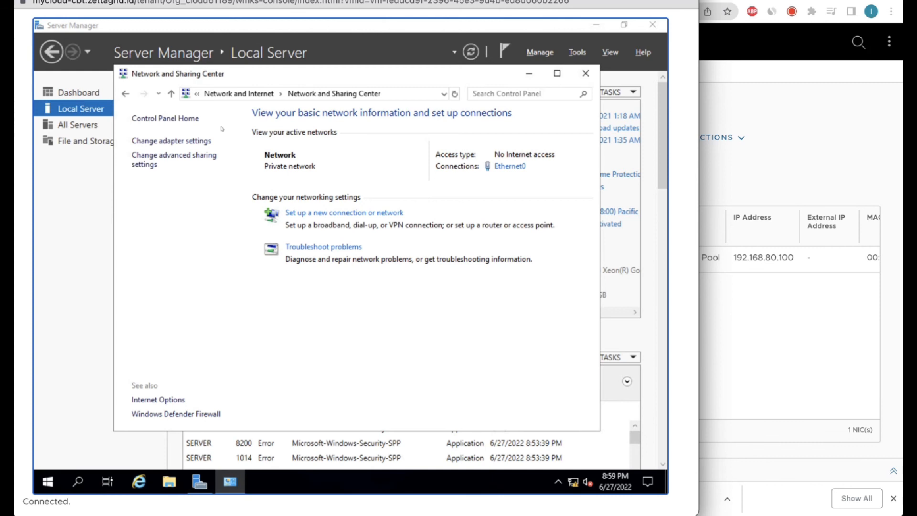
{"action": "left_click", "coordinate": [586, 74]}
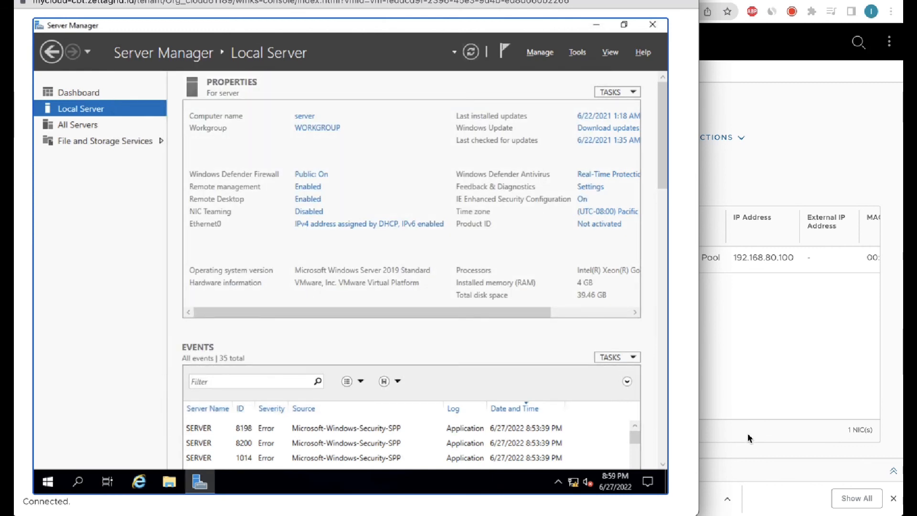
Connect to 103.90.249.92:10389 as administrator with the account password, accepting the certificate warning.
{"action": "left_click", "coordinate": [598, 471]}
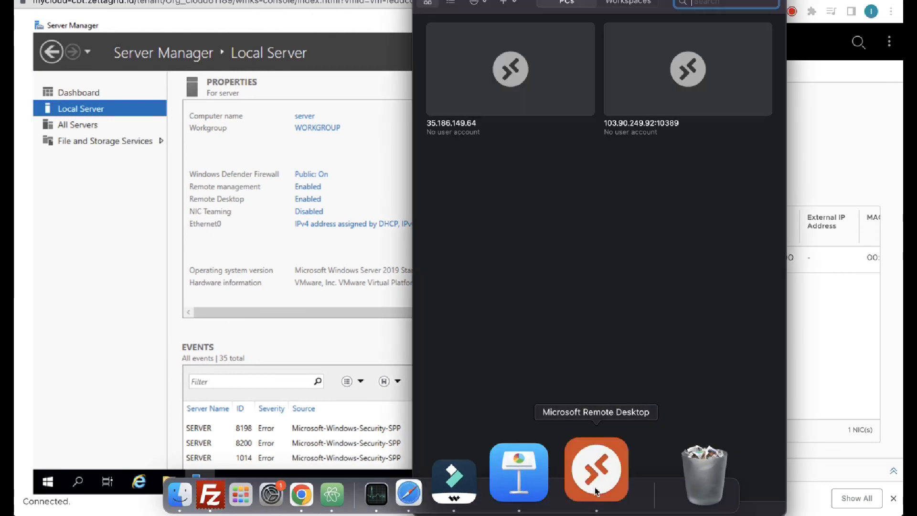
{"action": "double_click", "coordinate": [641, 68]}
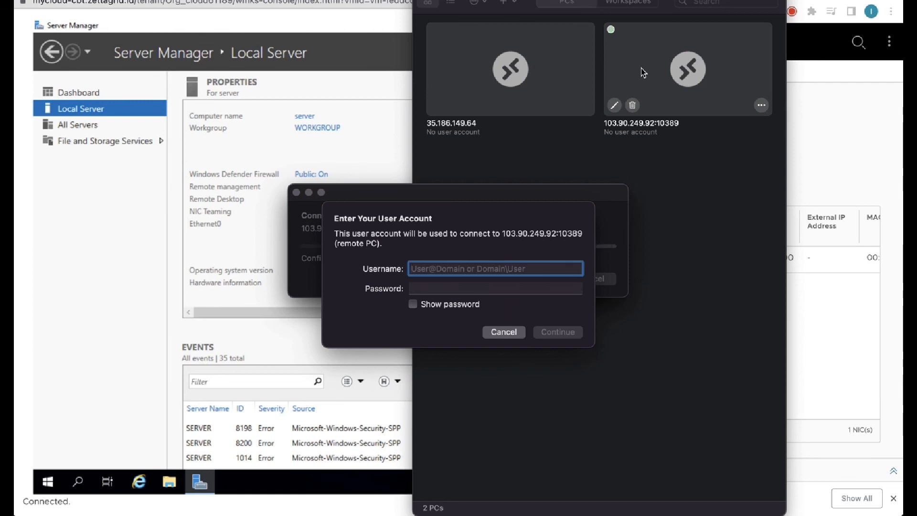
{"action": "type", "text": "administrator"}
{"action": "key", "text": "Tab"}
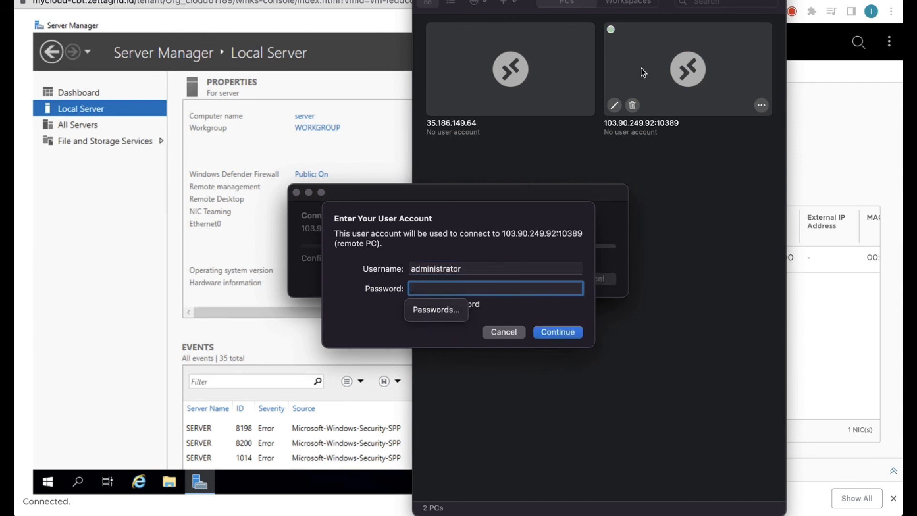
{"action": "type", "text": "••••••••••••"}
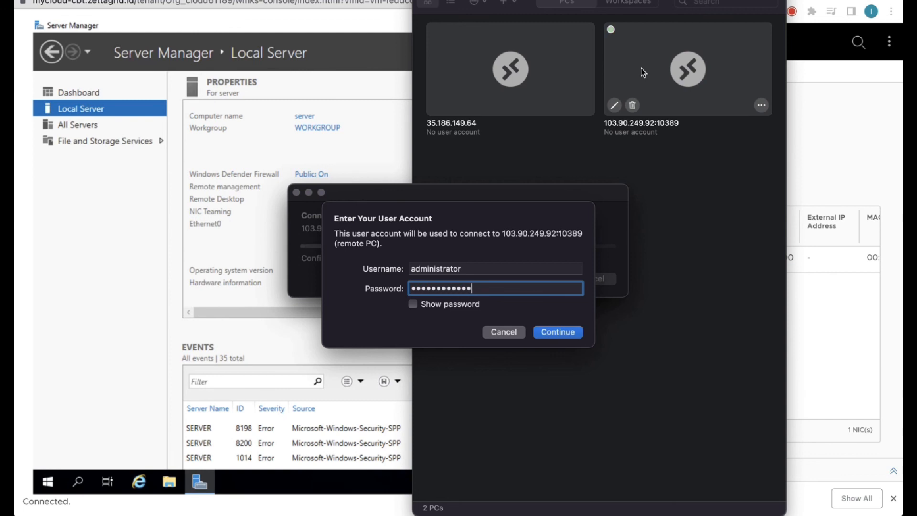
{"action": "key", "text": "super+a"}
{"action": "type", "text": "••••••••••"}
{"action": "key", "text": "Return"}
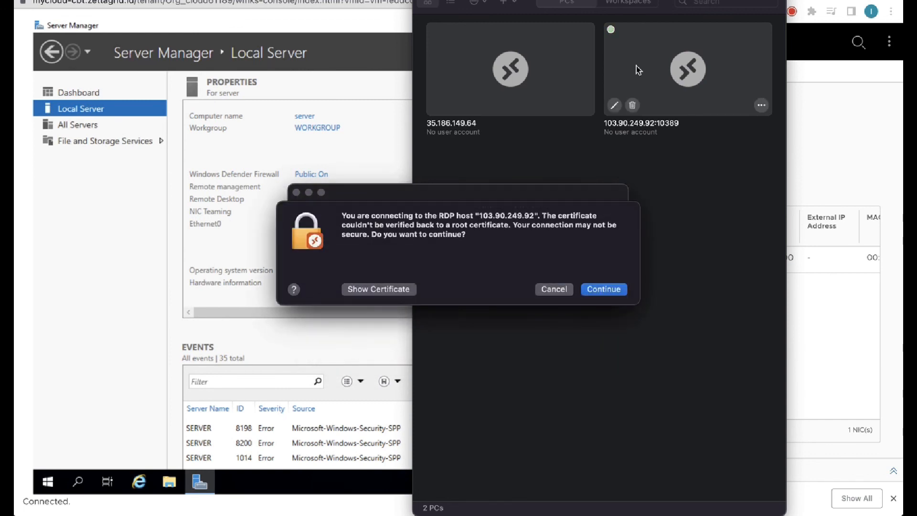
{"action": "left_click", "coordinate": [594, 290]}
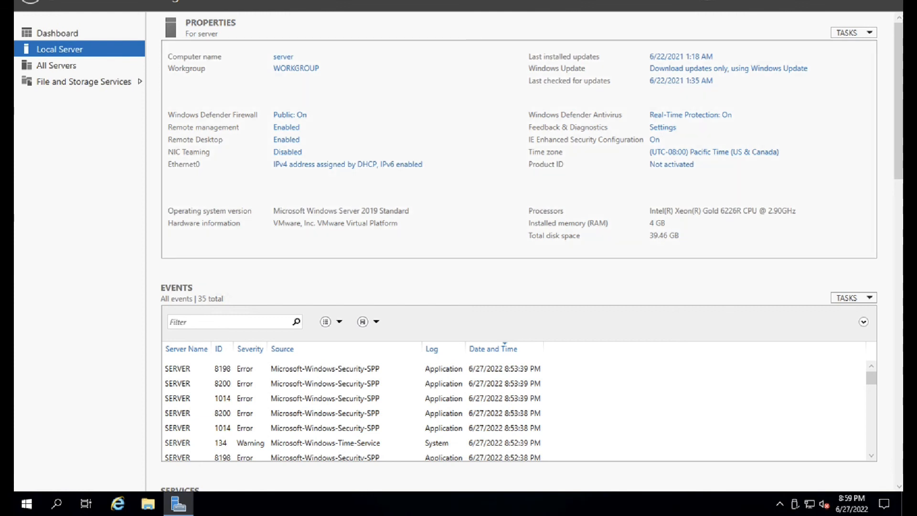
{"action": "key", "text": "ctrl+Tab"}
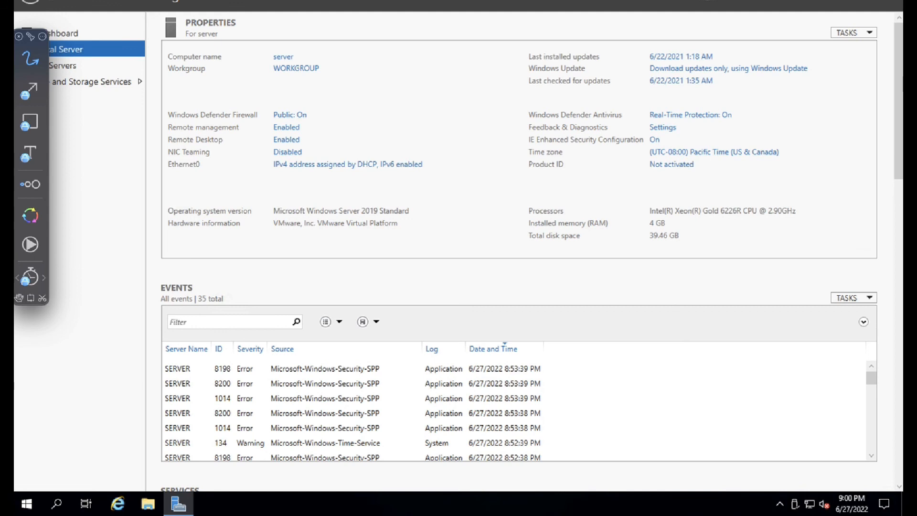
{"action": "key", "text": "Escape"}
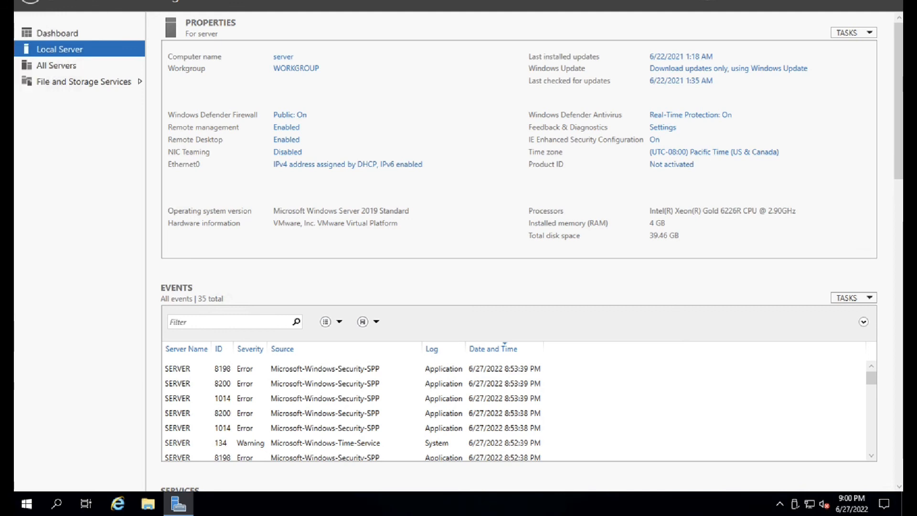
{"action": "left_click", "coordinate": [29, 501]}
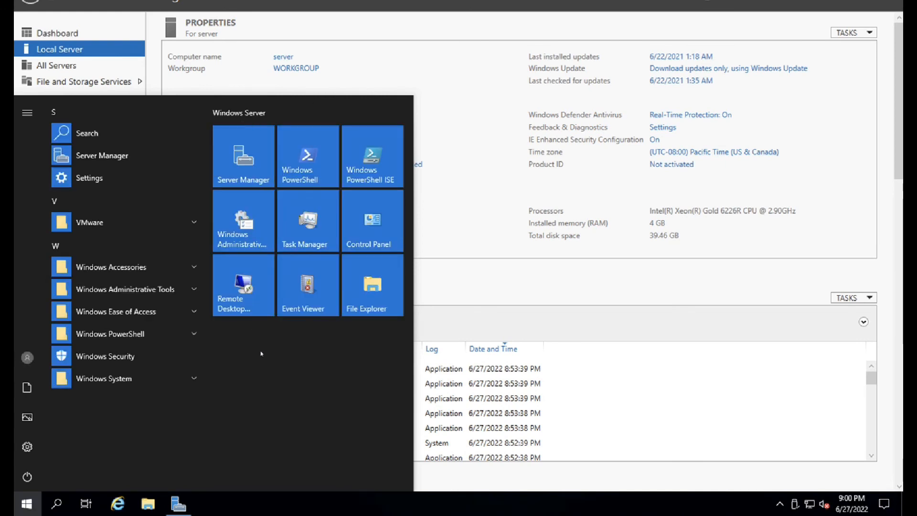
{"action": "left_click", "coordinate": [509, 187]}
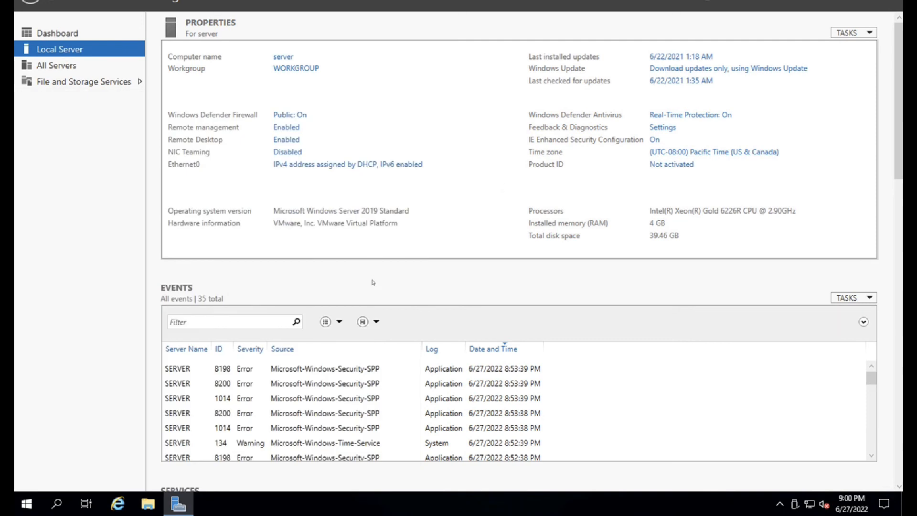